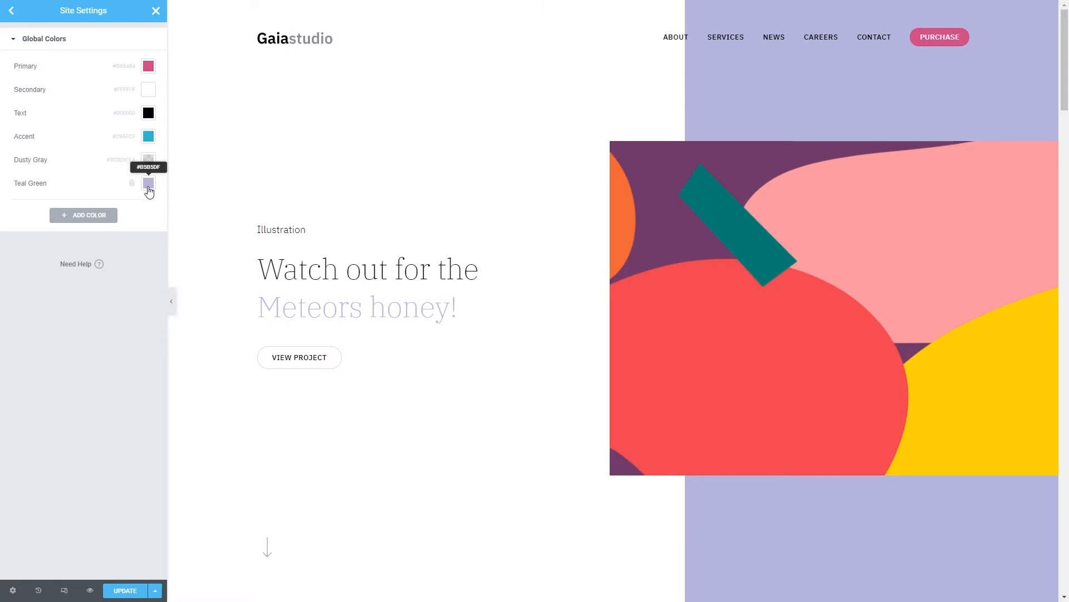
# Set the Teal Green global color to #0CBBC5.
pyautogui.write('#0CBBC5')
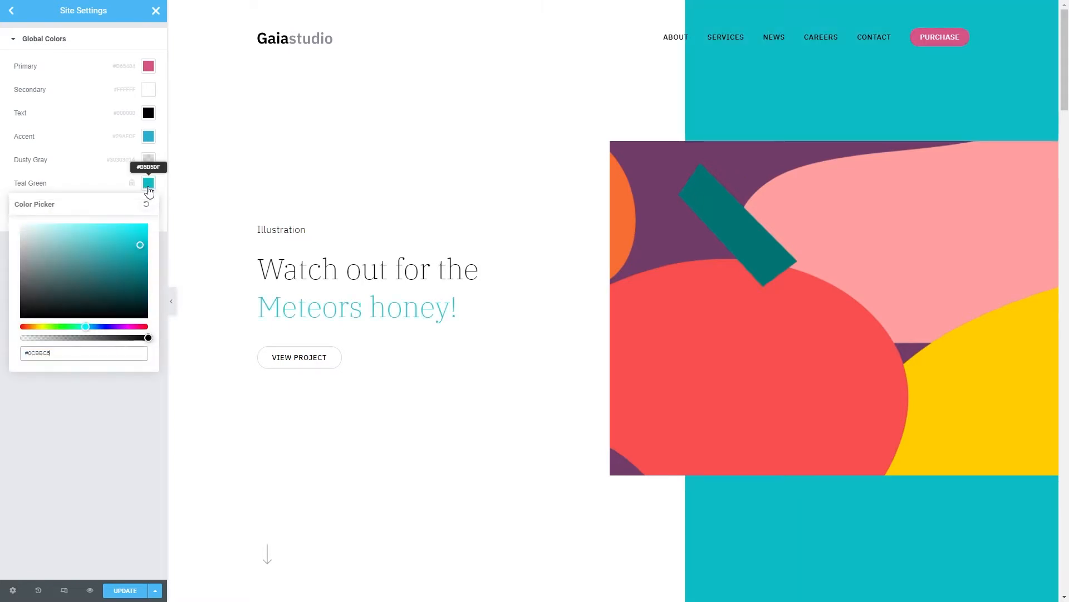
pyautogui.click(11, 15)
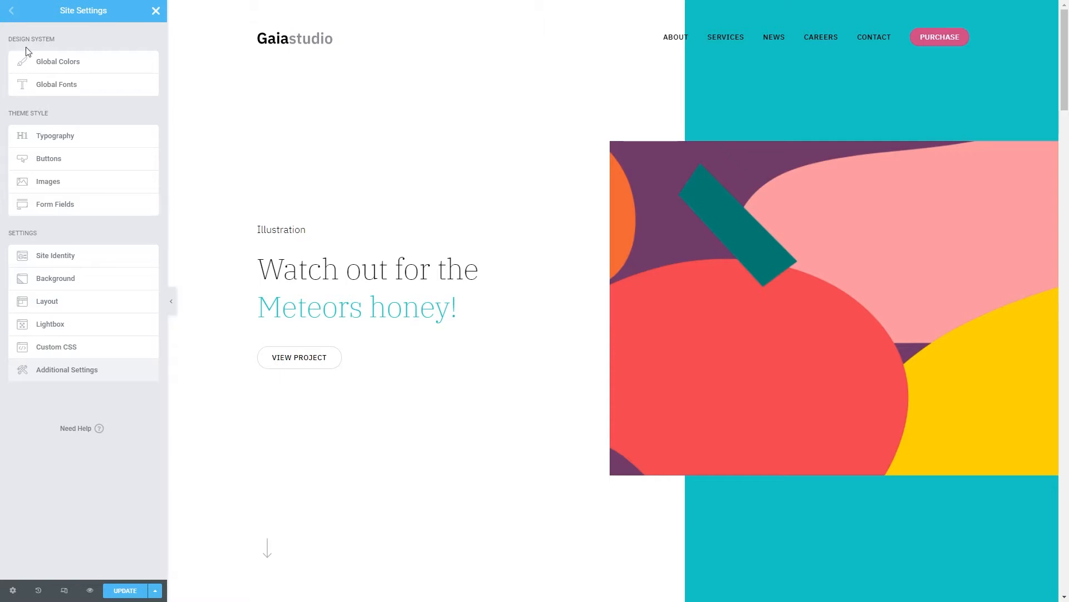
# Set the theme-style background color of buttons to the global Text color.
pyautogui.click(62, 159)
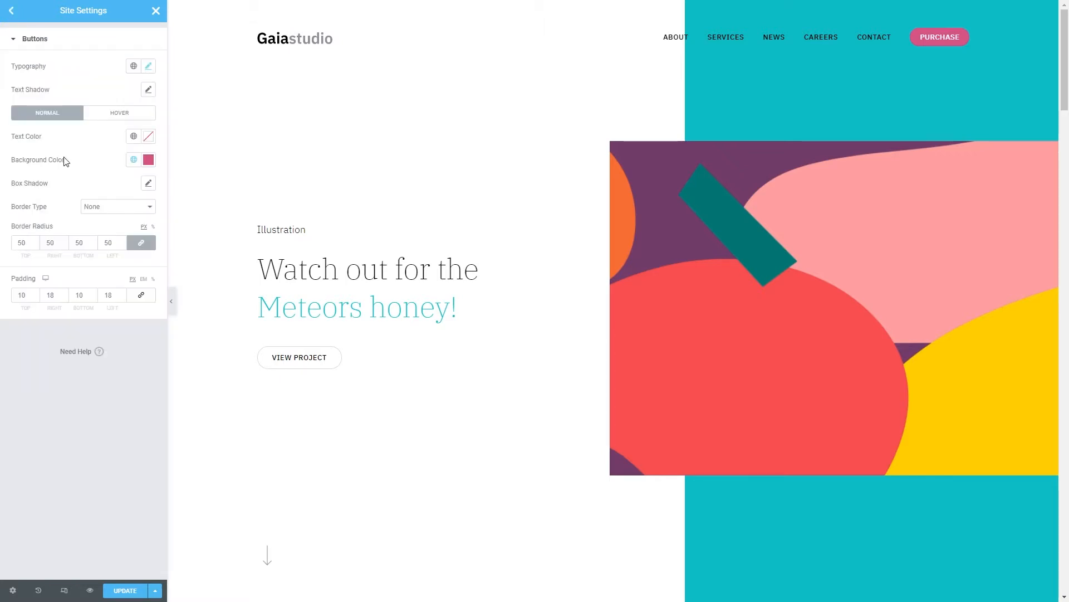
pyautogui.click(133, 160)
pyautogui.click(95, 257)
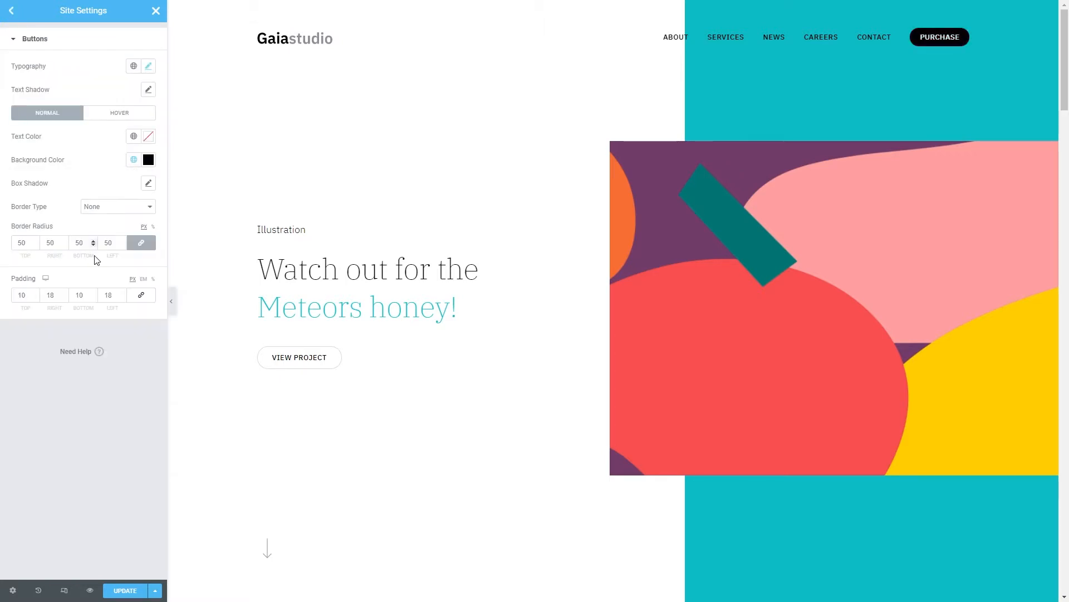
# Look through the Site Identity settings and open the Layout settings.
pyautogui.click(11, 13)
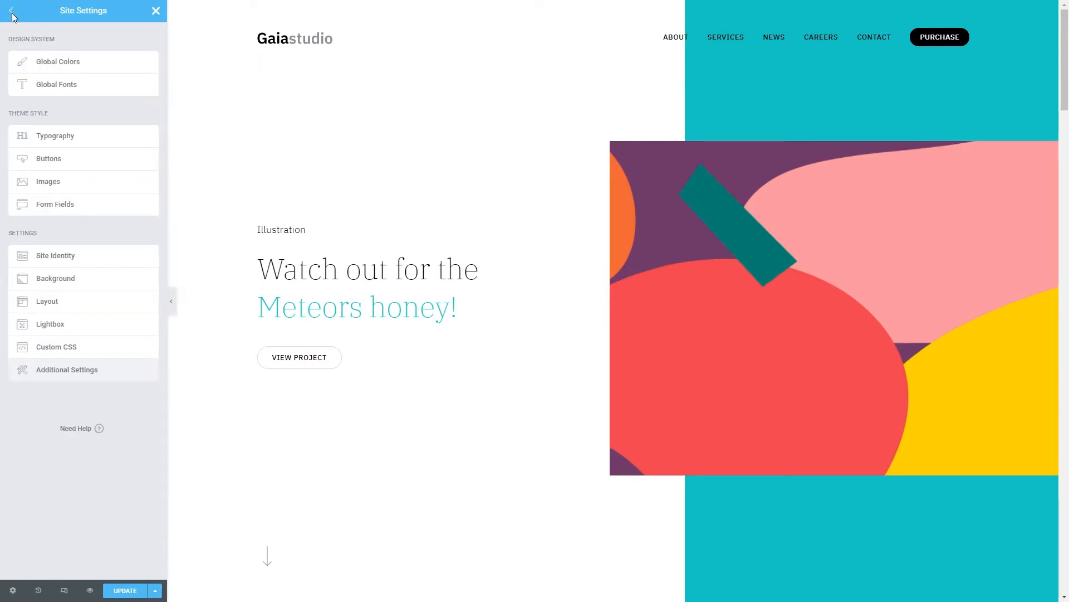
pyautogui.click(79, 257)
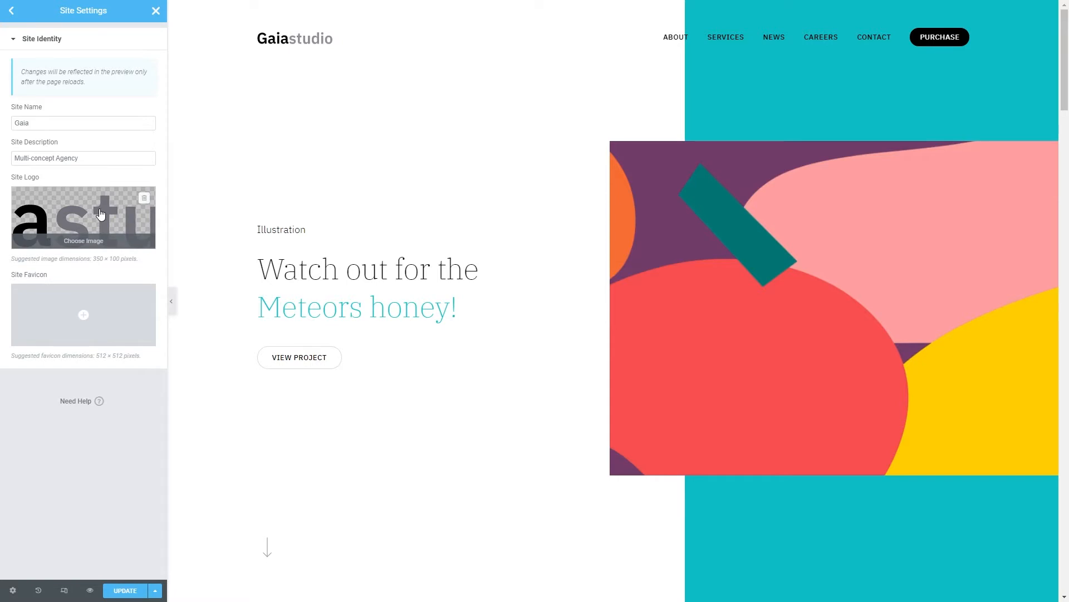
pyautogui.click(11, 10)
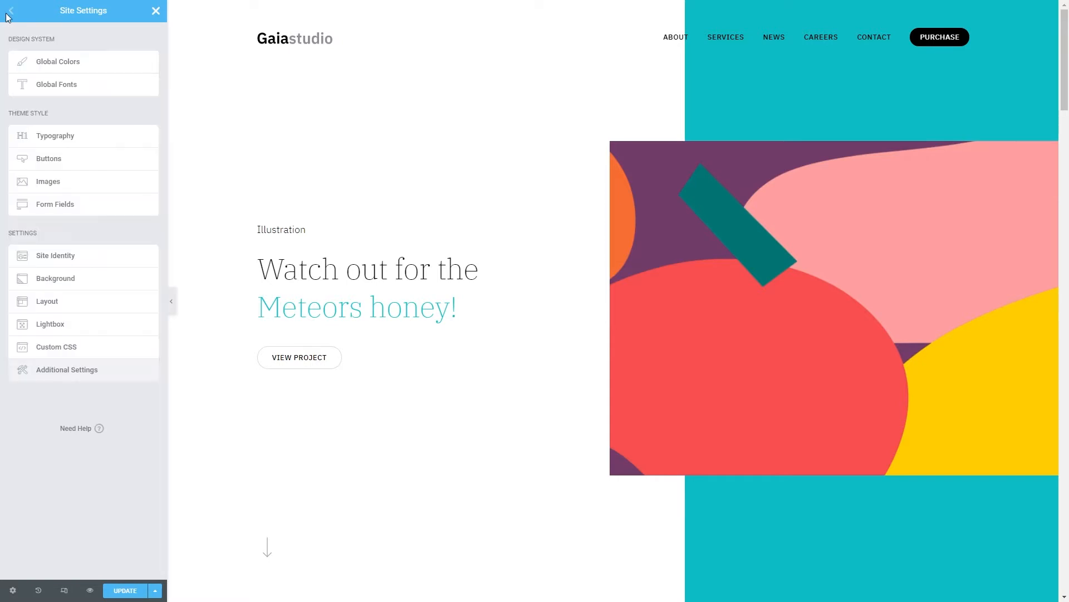
pyautogui.click(64, 303)
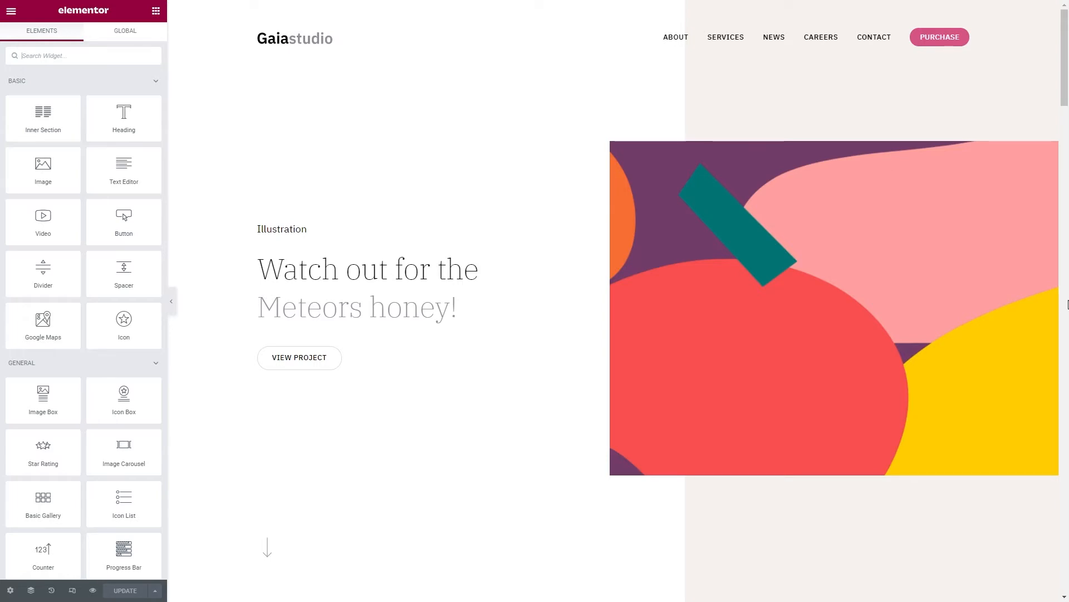
# Add a global color named Teal Green with the value #0CBBC5 in Site Settings.
pyautogui.click(12, 13)
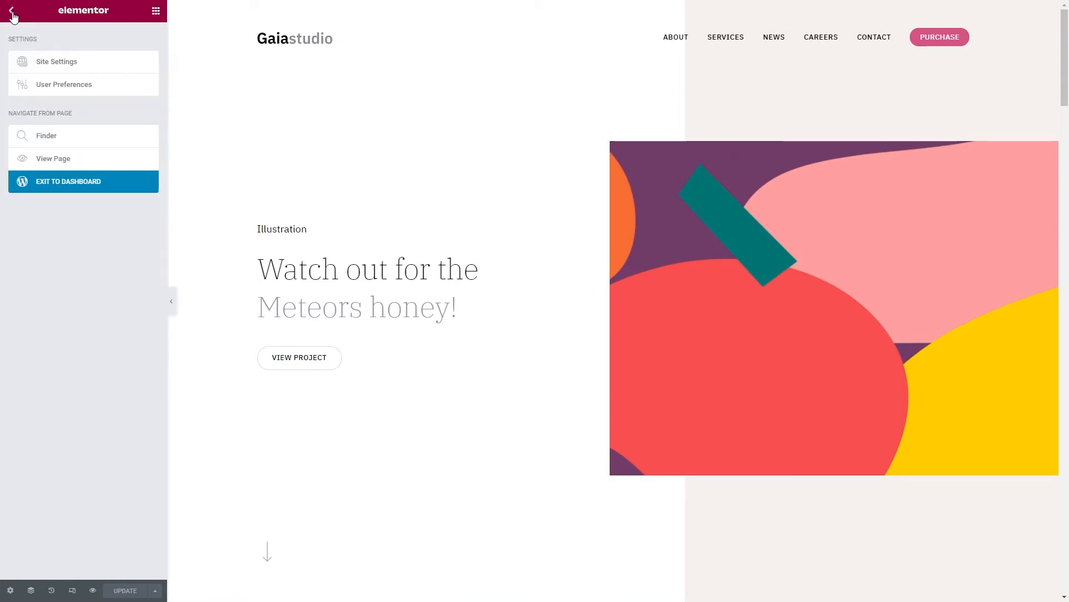
pyautogui.click(61, 67)
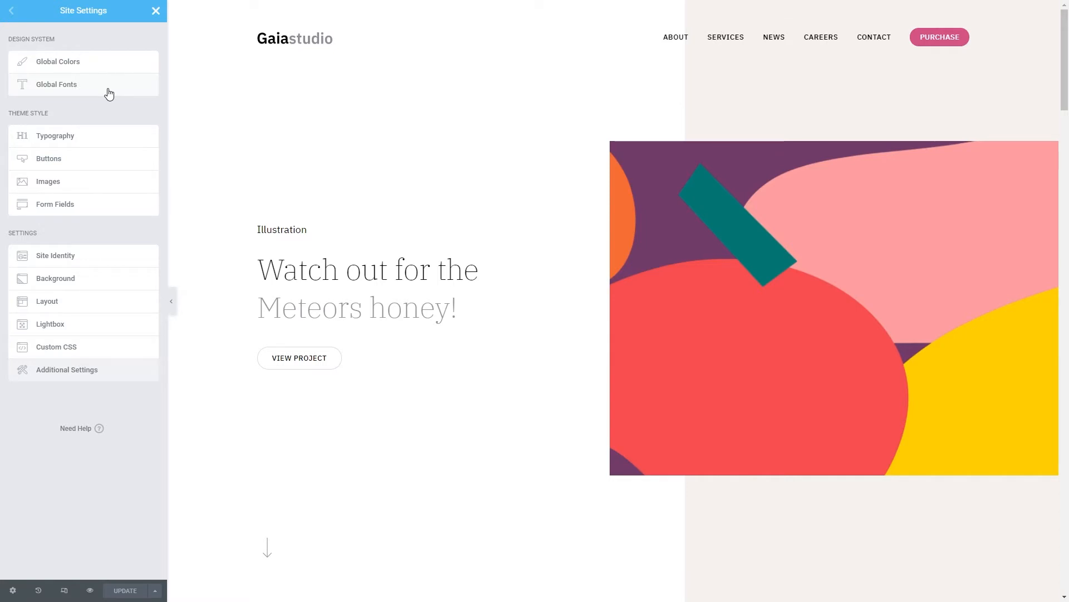
pyautogui.click(103, 68)
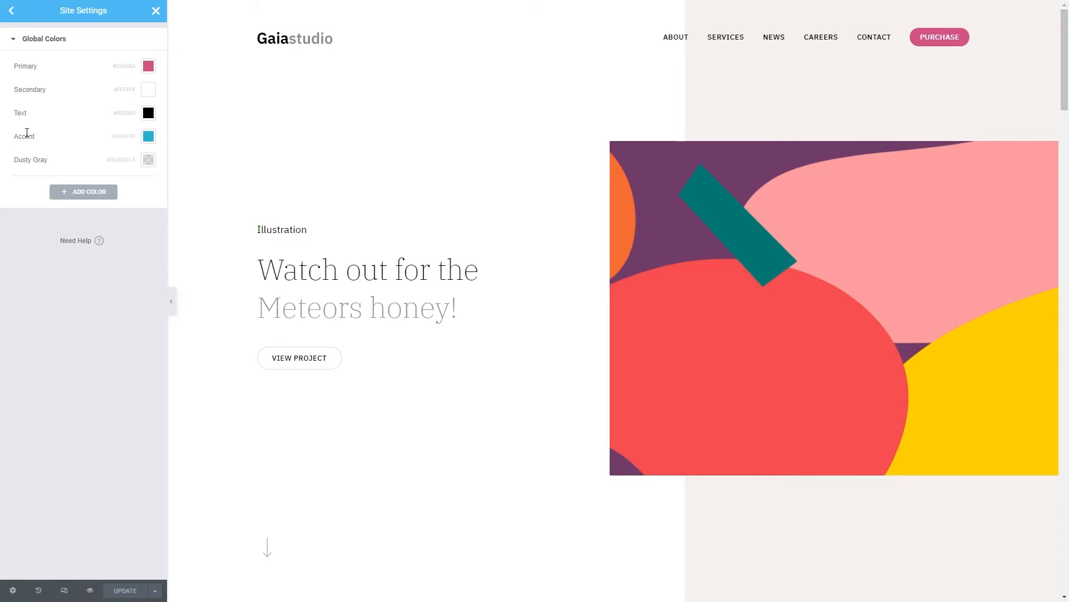
pyautogui.click(83, 191)
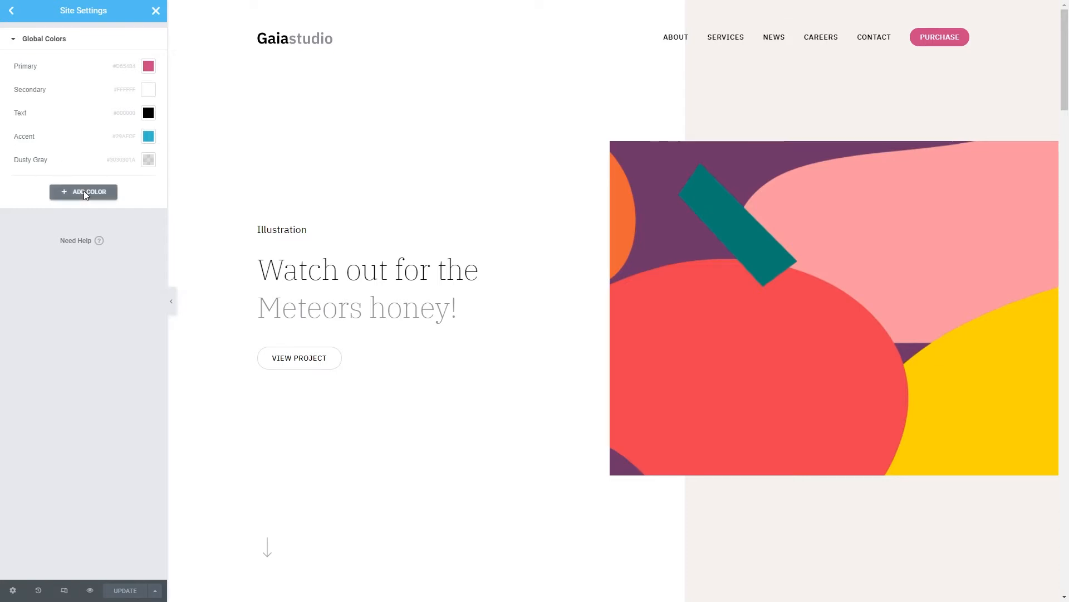
pyautogui.click(148, 184)
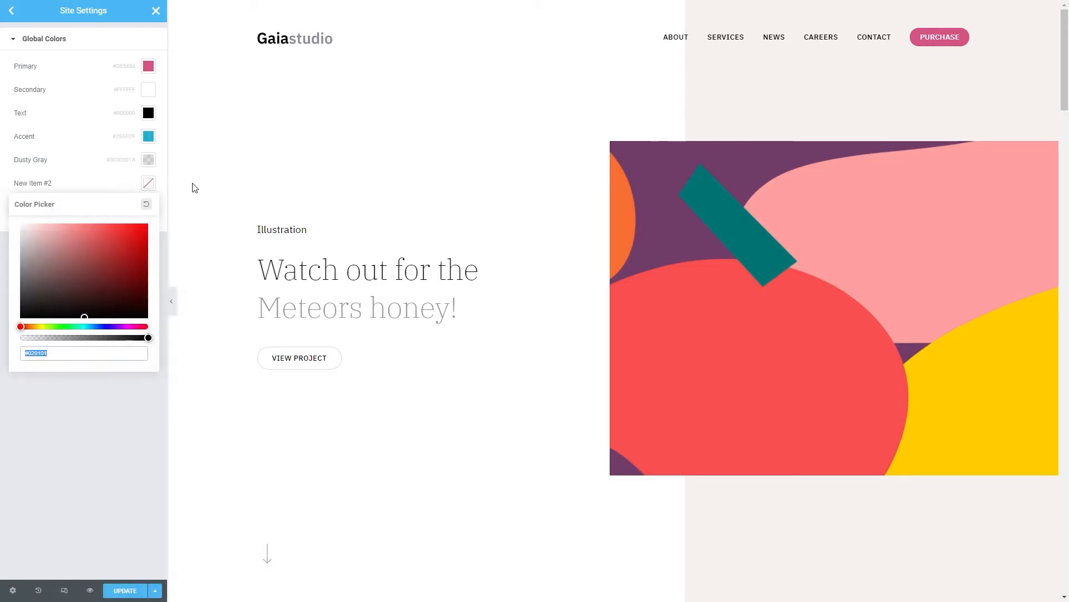
pyautogui.write('0CBBC5')
pyautogui.click(43, 184)
pyautogui.write('Teal')
pyautogui.click(36, 203)
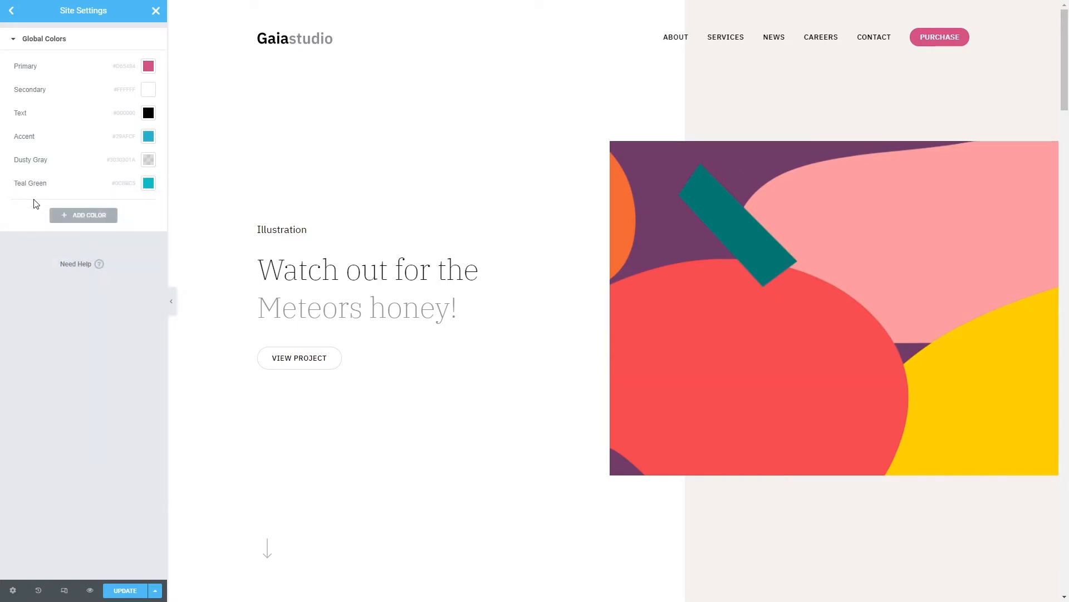
# Examine the Global Fonts list and the typography settings of the H1 style, including its font family.
pyautogui.click(15, 14)
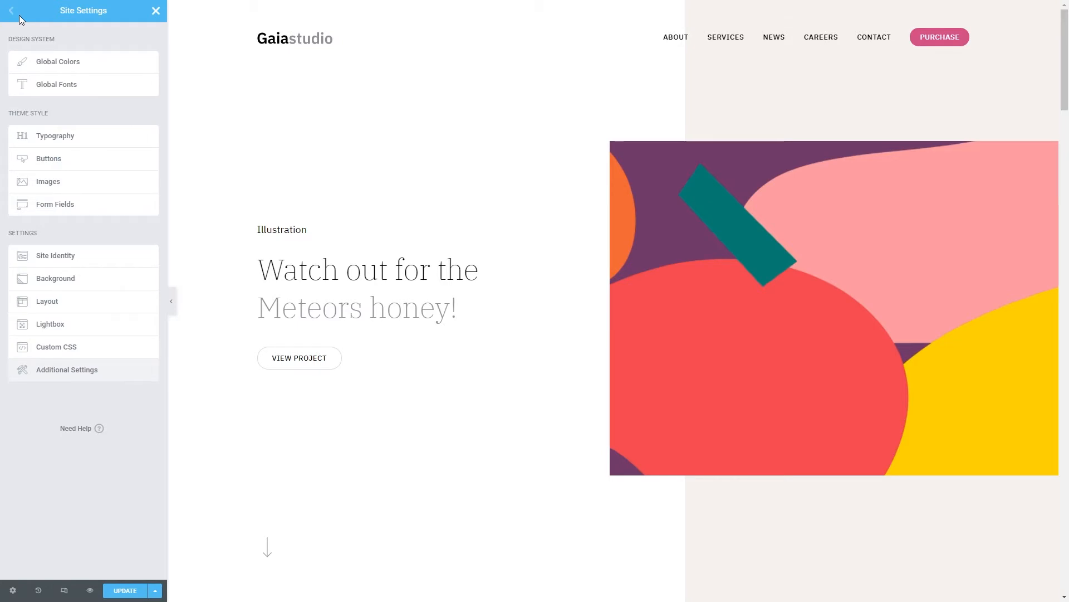
pyautogui.click(53, 89)
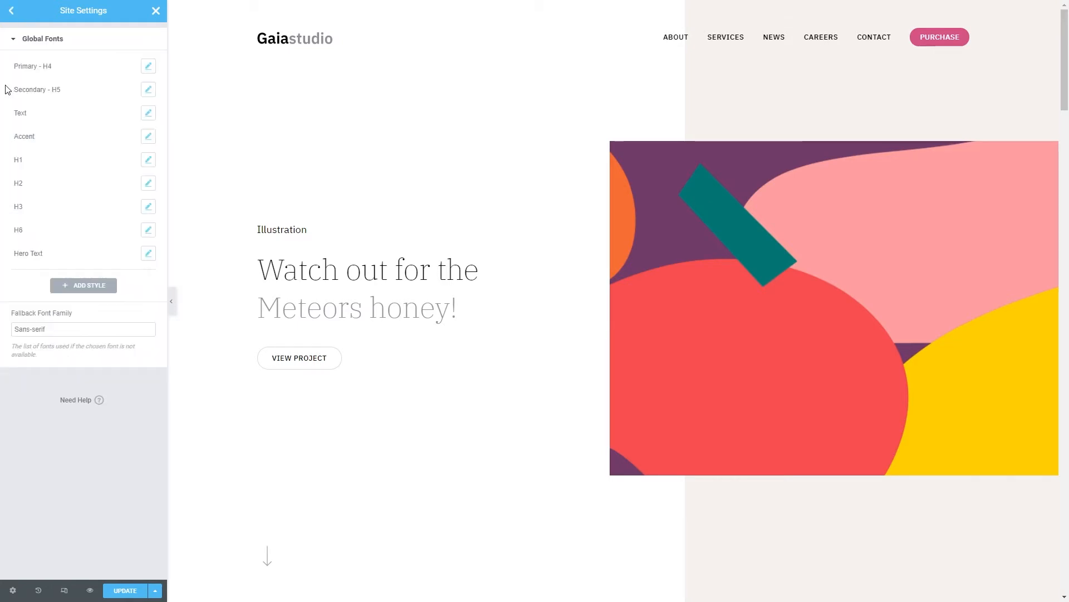
pyautogui.click(148, 159)
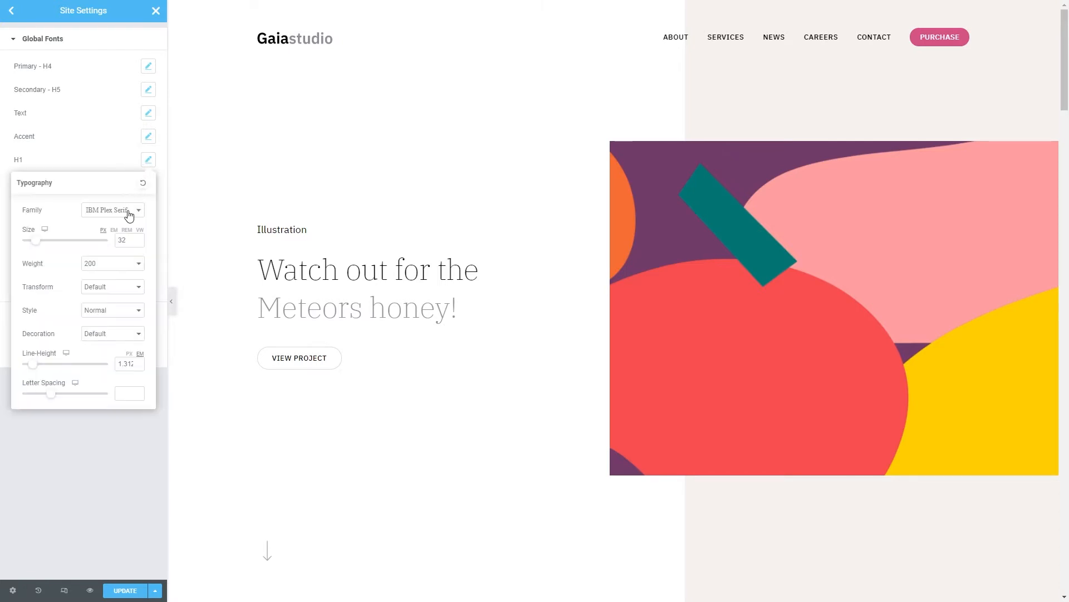
pyautogui.click(129, 213)
pyautogui.click(129, 213)
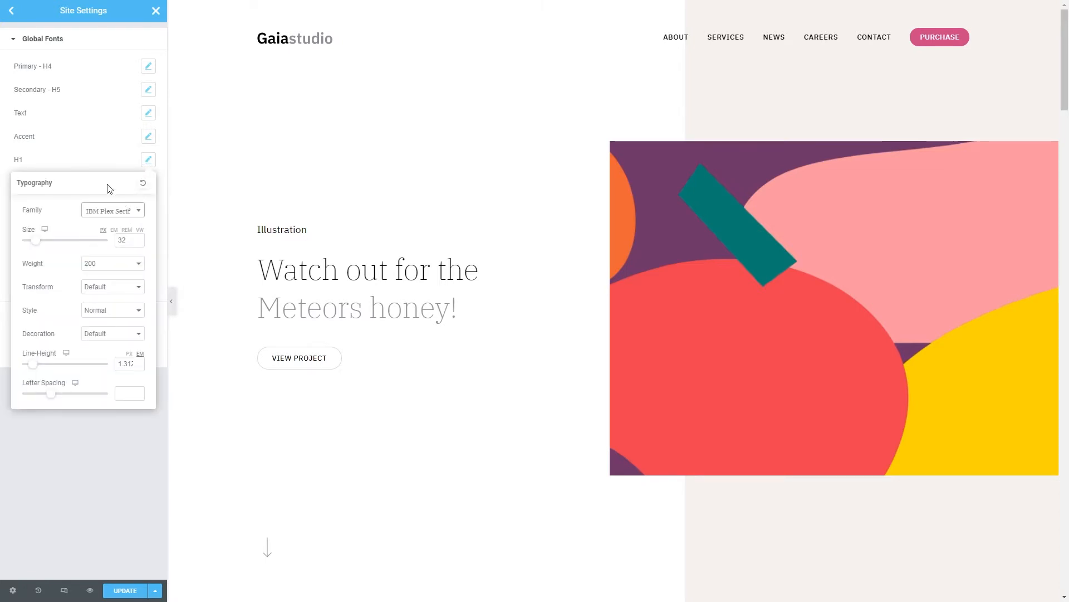
pyautogui.click(51, 155)
pyautogui.press('Return')
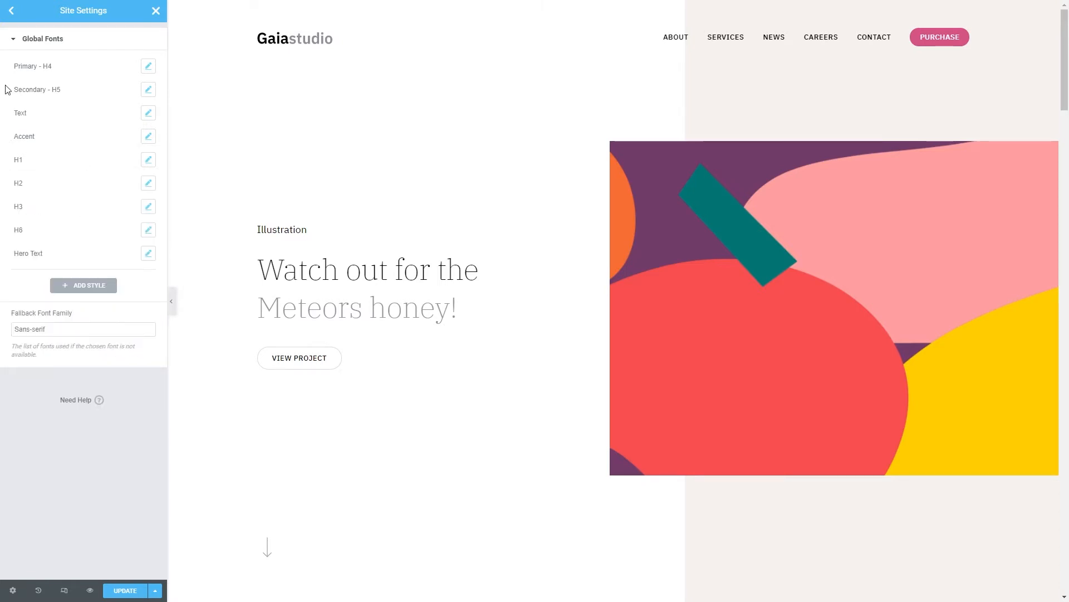
# Save the site settings, return to the editor and apply global Teal Green to the animated text "Meteors honey!".
pyautogui.click(119, 591)
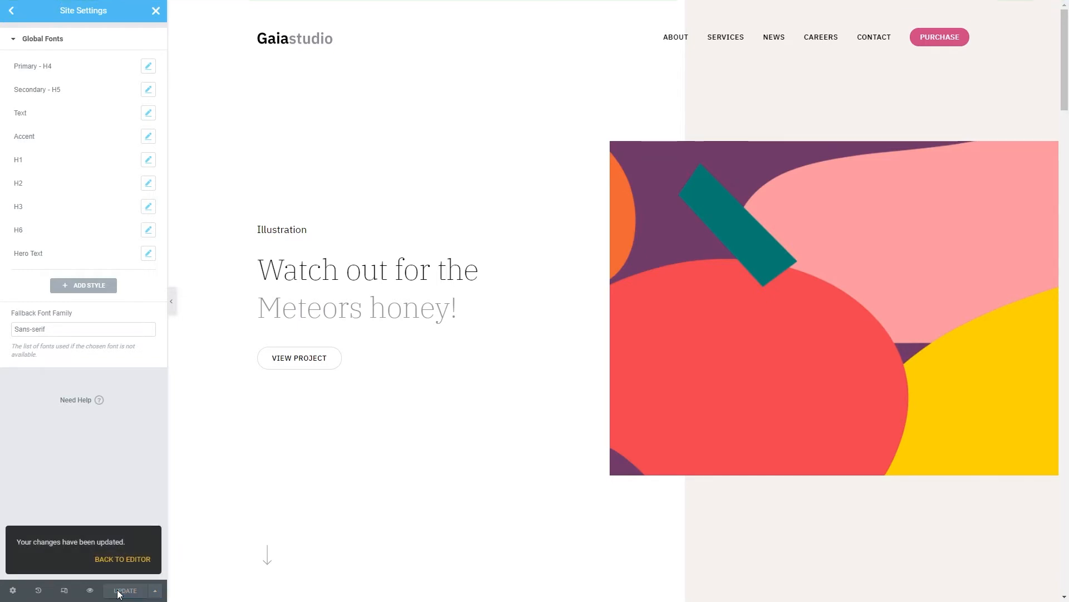
pyautogui.click(119, 562)
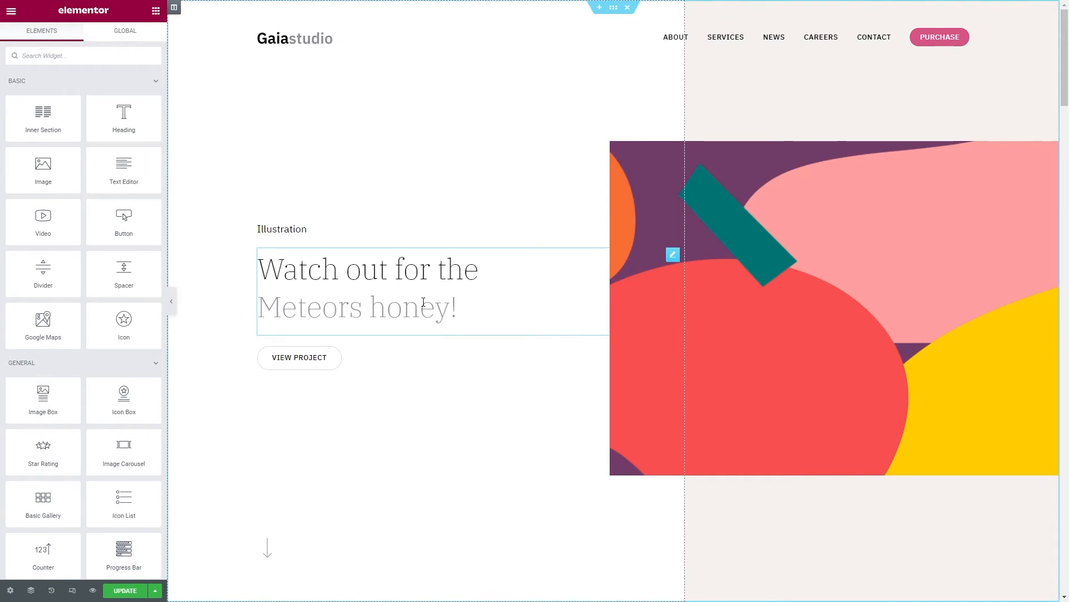
pyautogui.click(423, 302)
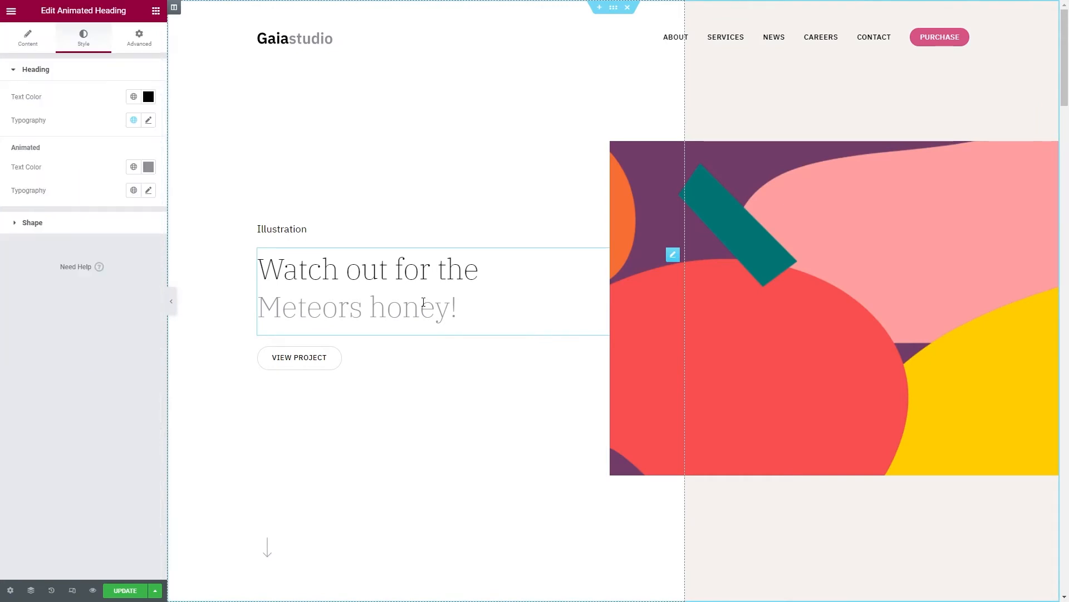
pyautogui.click(137, 168)
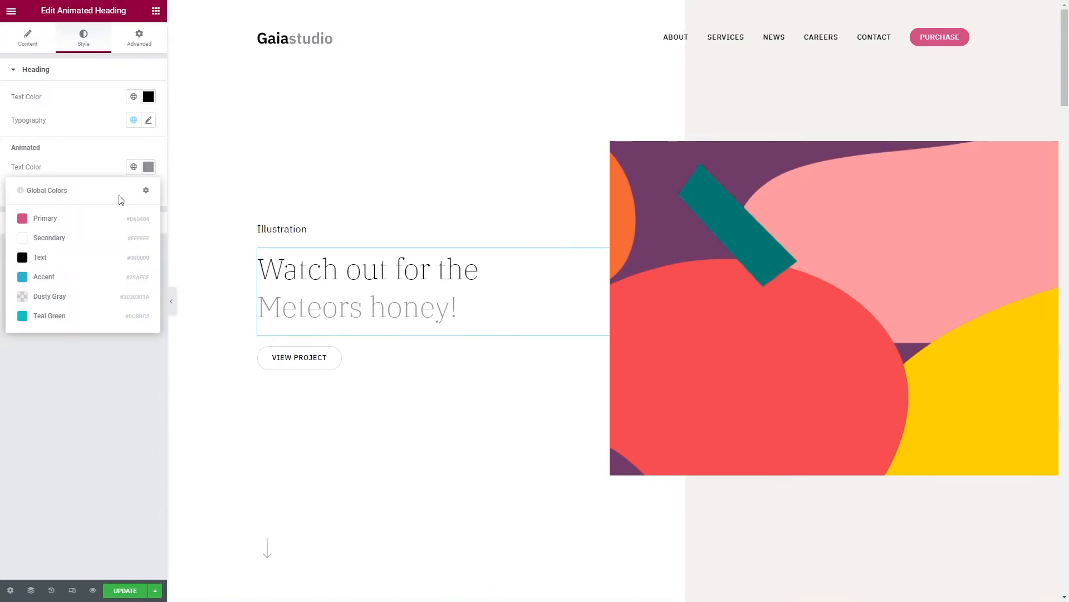
pyautogui.click(87, 316)
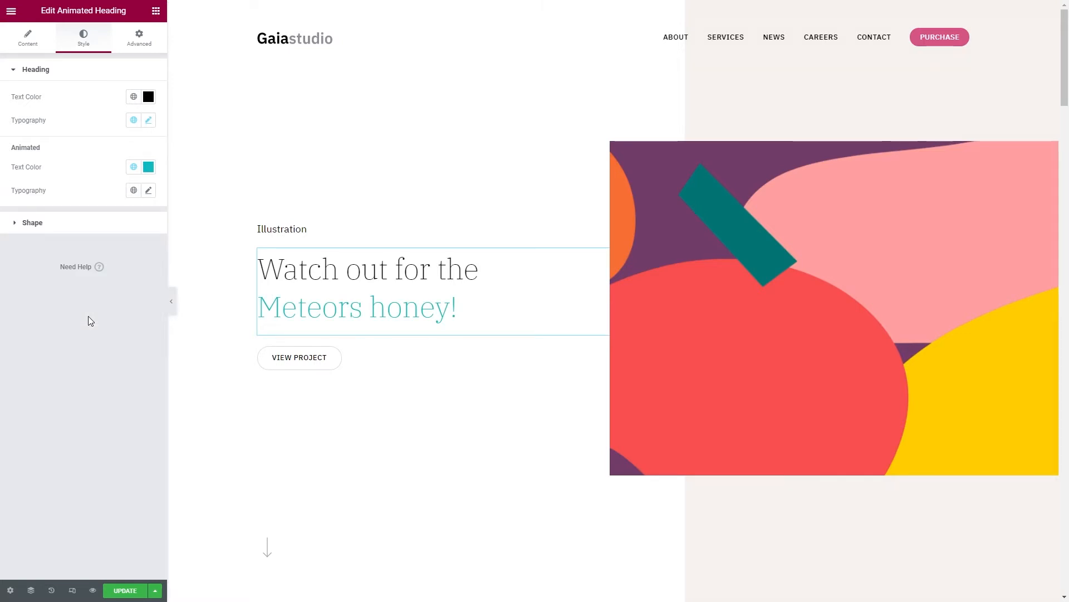
# Set the "Illustration" heading's typography to the Roboto family with weight 300.
pyautogui.click(282, 229)
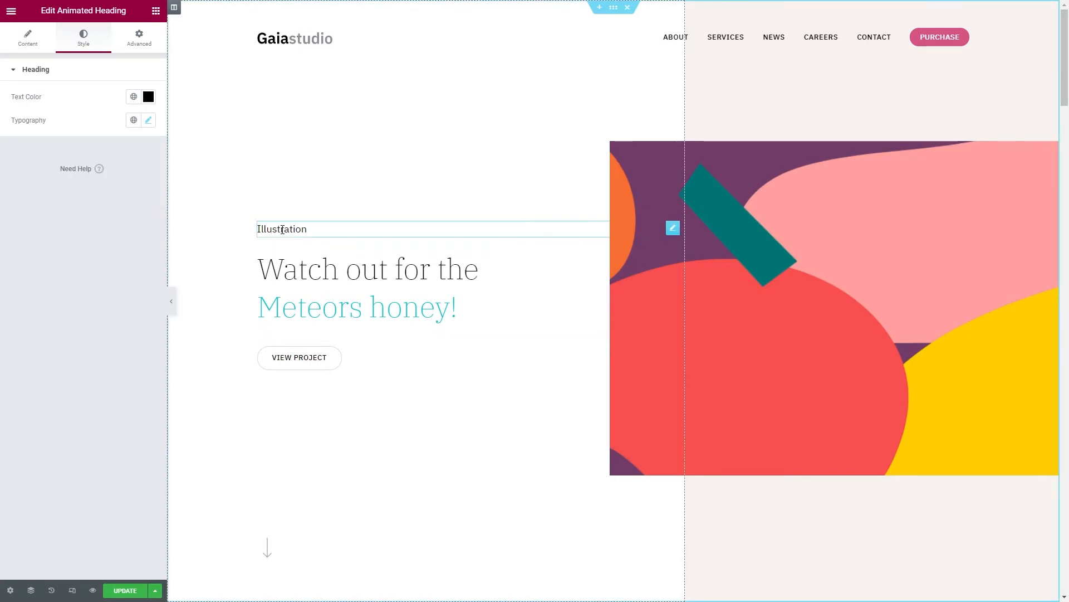
pyautogui.click(148, 120)
pyautogui.click(124, 174)
pyautogui.write('rob')
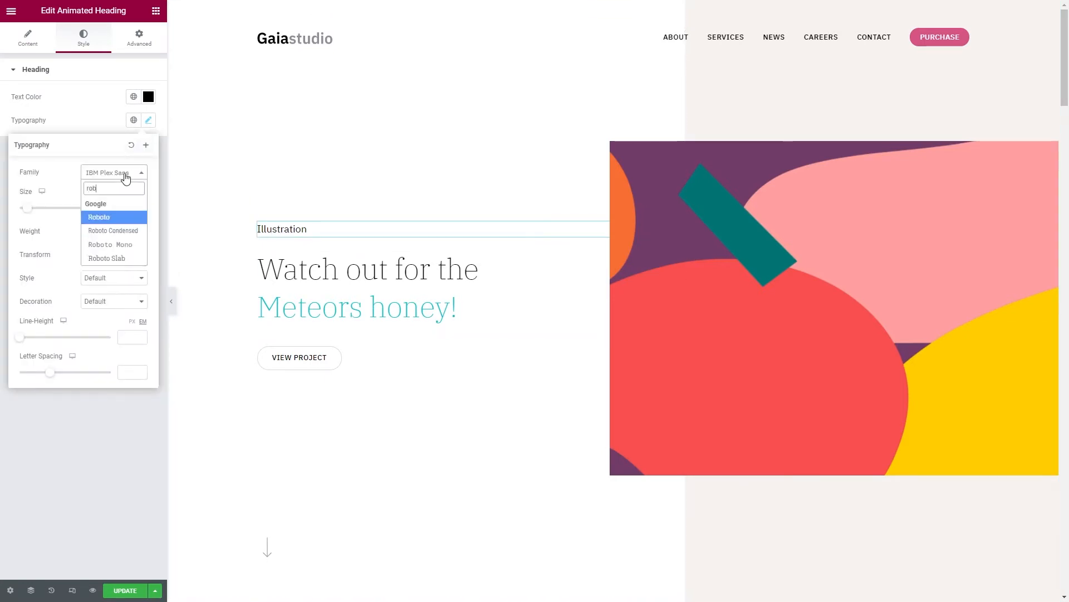
pyautogui.click(111, 218)
pyautogui.click(113, 231)
pyautogui.click(95, 259)
# Save the "Illustration" heading's typography as a new global font named "New Style - Heading".
pyautogui.click(147, 151)
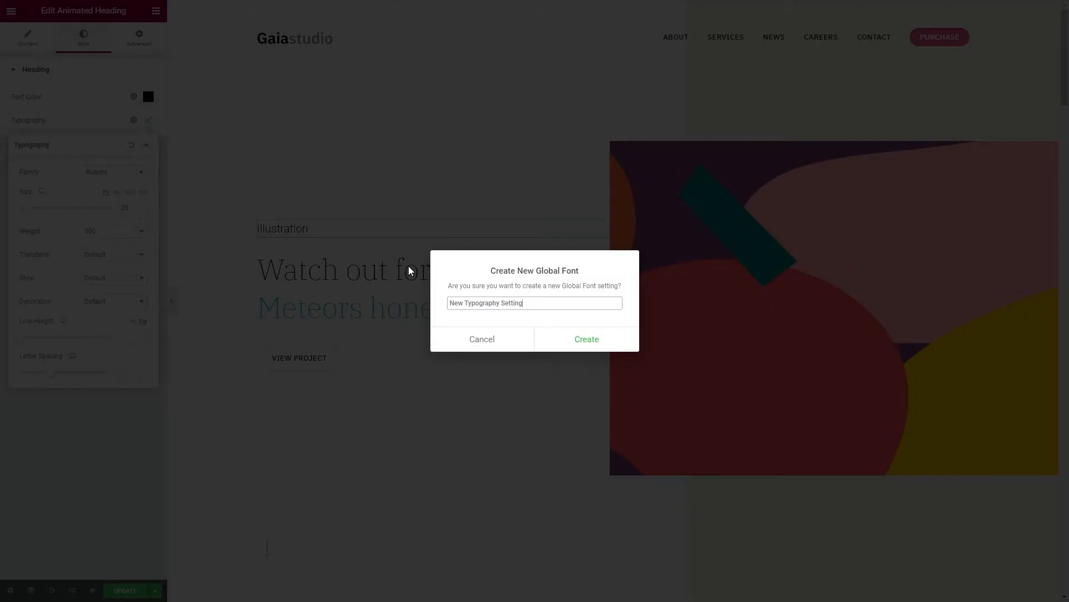
pyautogui.tripleClick(534, 305)
pyautogui.press('BackSpace')
pyautogui.write('New Style - Heading')
pyautogui.click(565, 334)
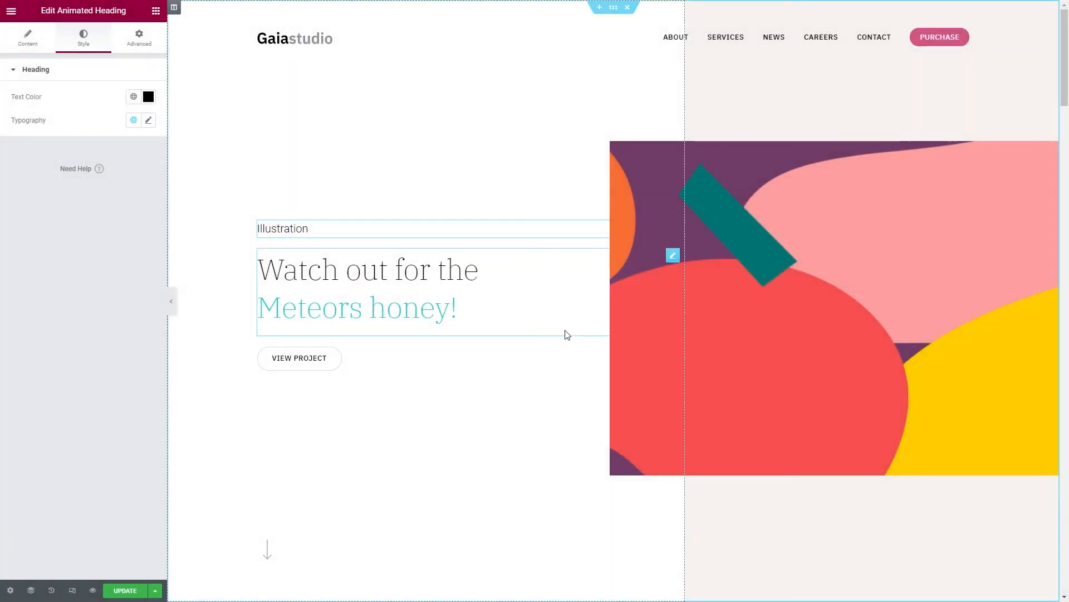
# Select the hero section's second column through the Navigator, set its background color to global Teal Green and update the page.
pyautogui.click(32, 590)
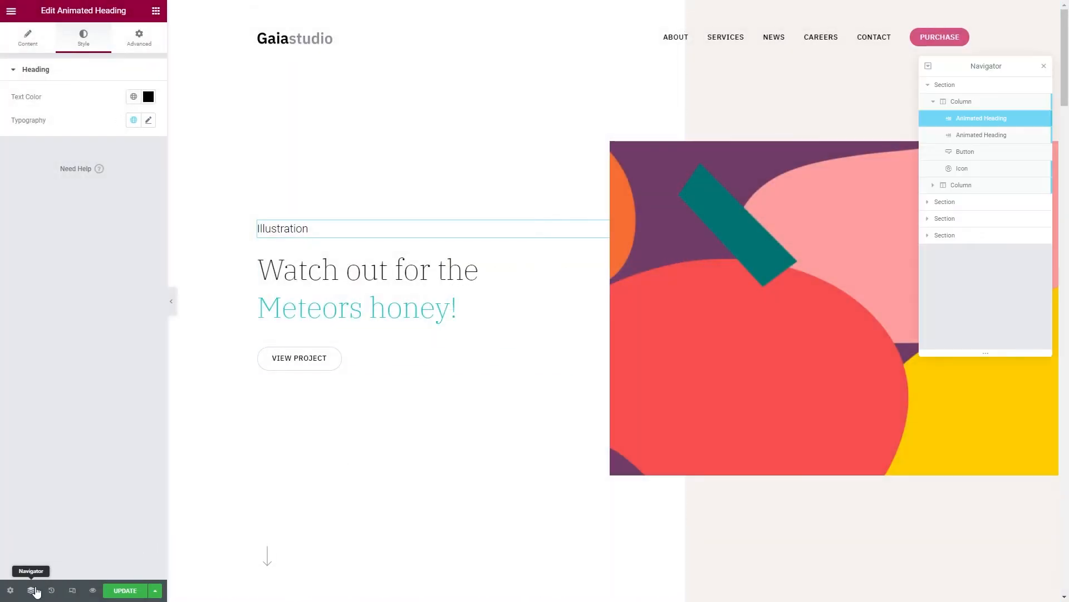
pyautogui.click(973, 188)
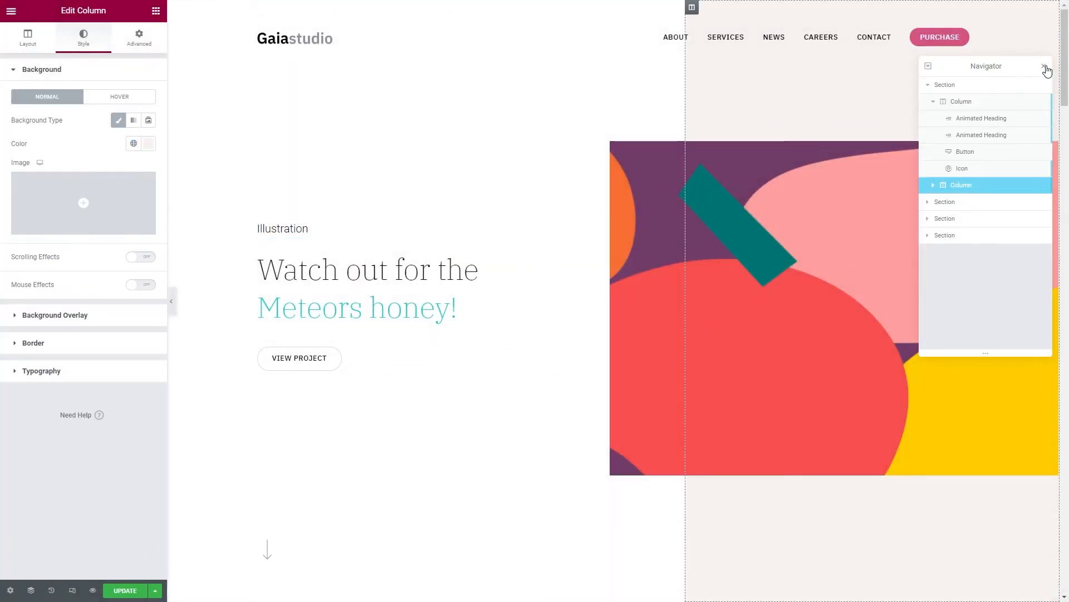
pyautogui.click(1045, 68)
pyautogui.click(133, 143)
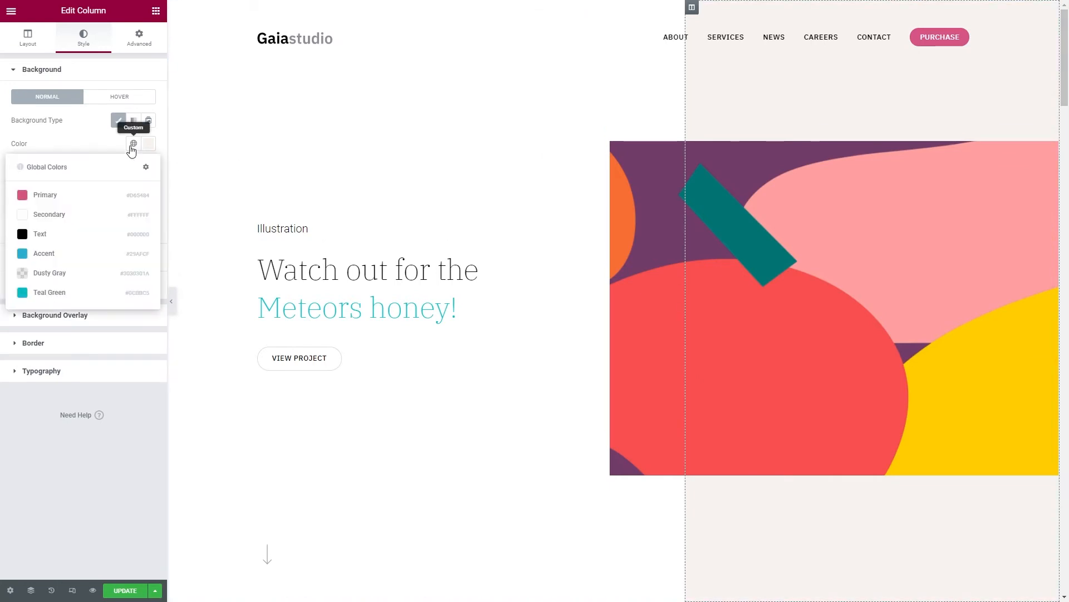
pyautogui.click(95, 294)
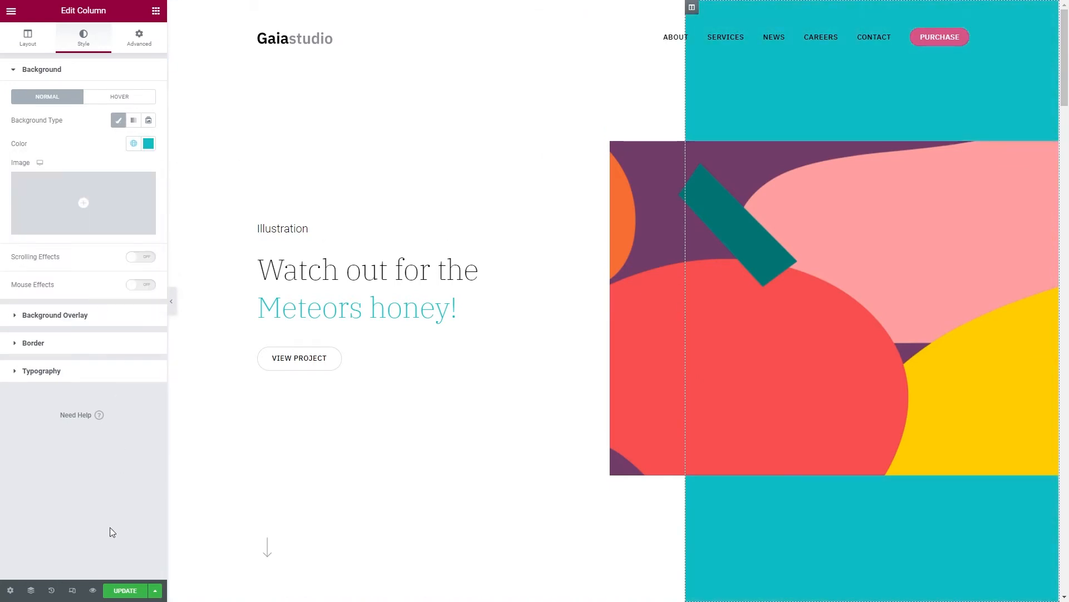
pyautogui.click(126, 590)
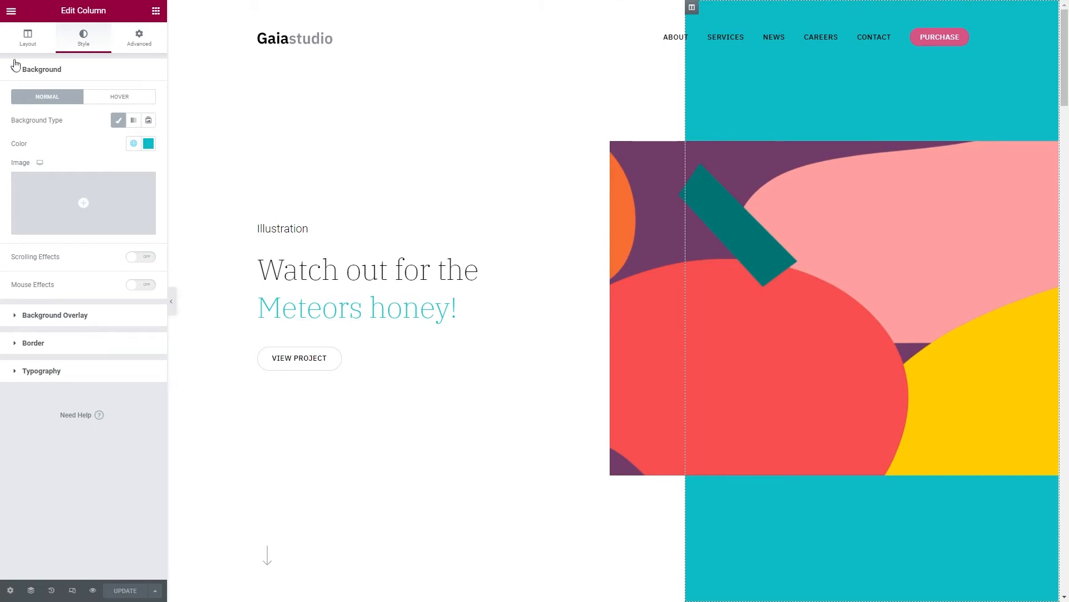
# Change the global color Teal Green to #B5B5DF in the Site Settings.
pyautogui.click(11, 11)
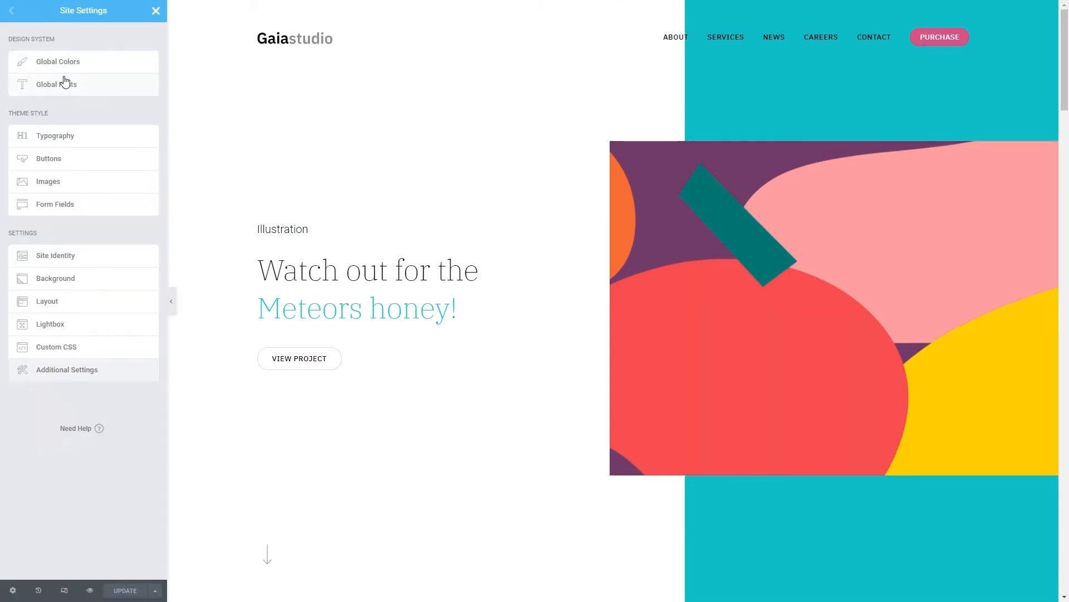
pyautogui.click(76, 64)
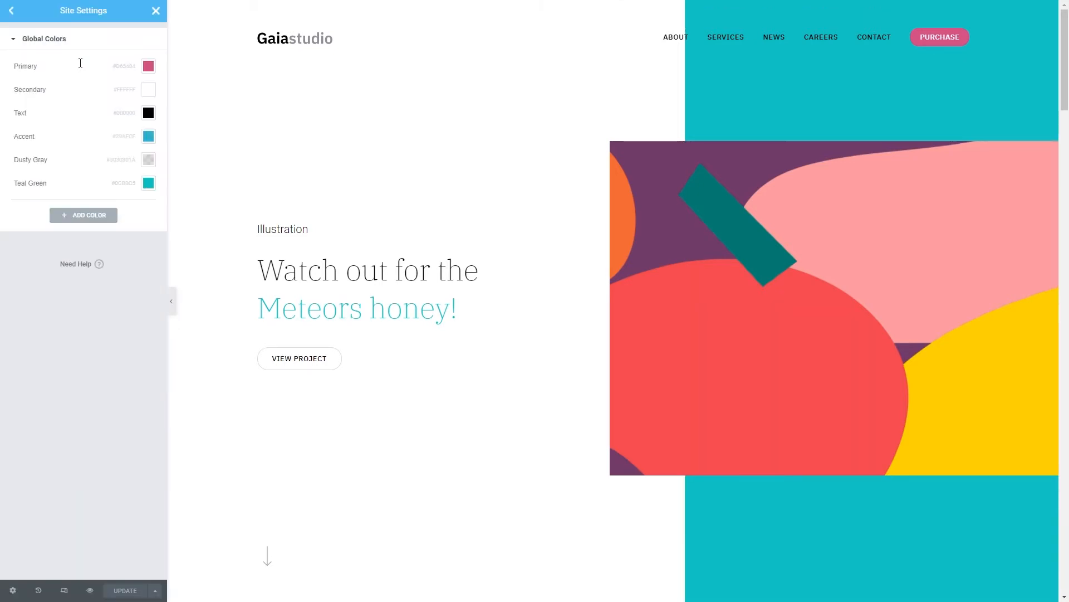
pyautogui.click(147, 184)
pyautogui.write('#B5B5DF')
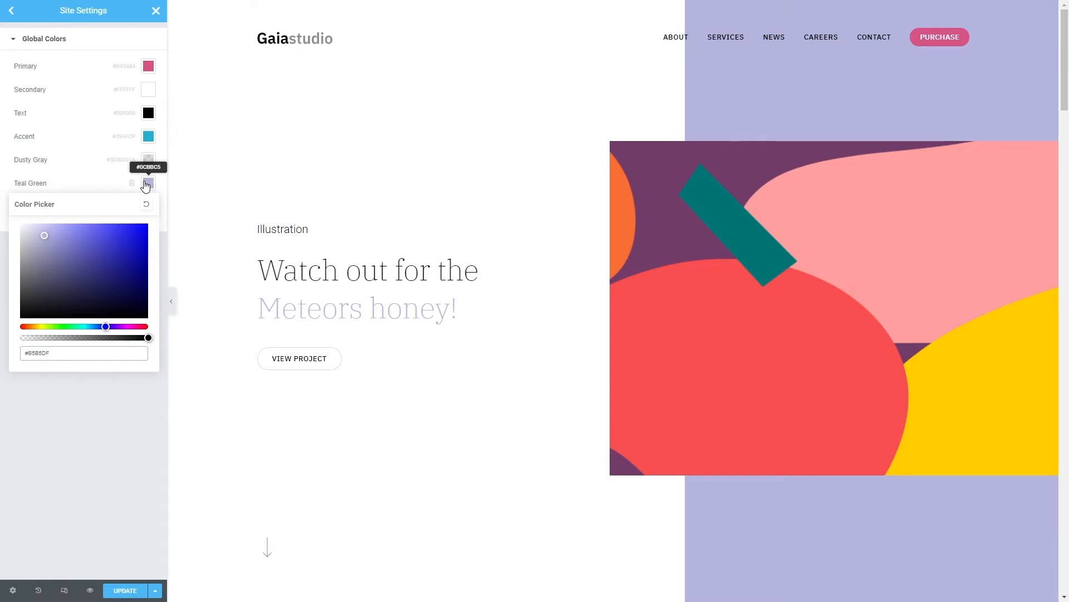
pyautogui.click(10, 172)
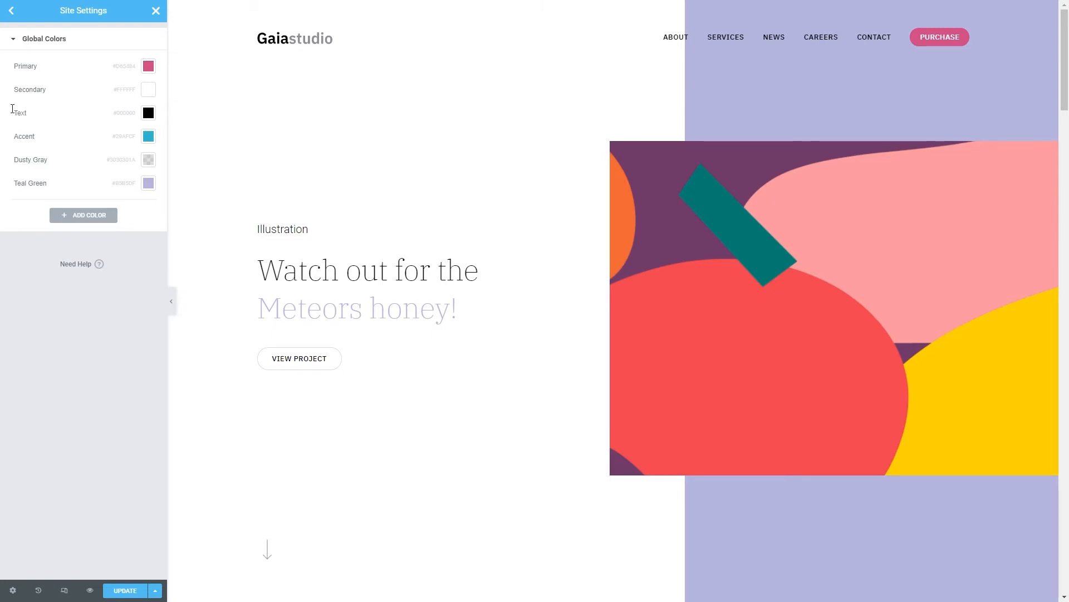
# Set the global font "New Style - Headline" to the IBM Plex Sans family and update the site settings.
pyautogui.click(11, 11)
pyautogui.click(51, 85)
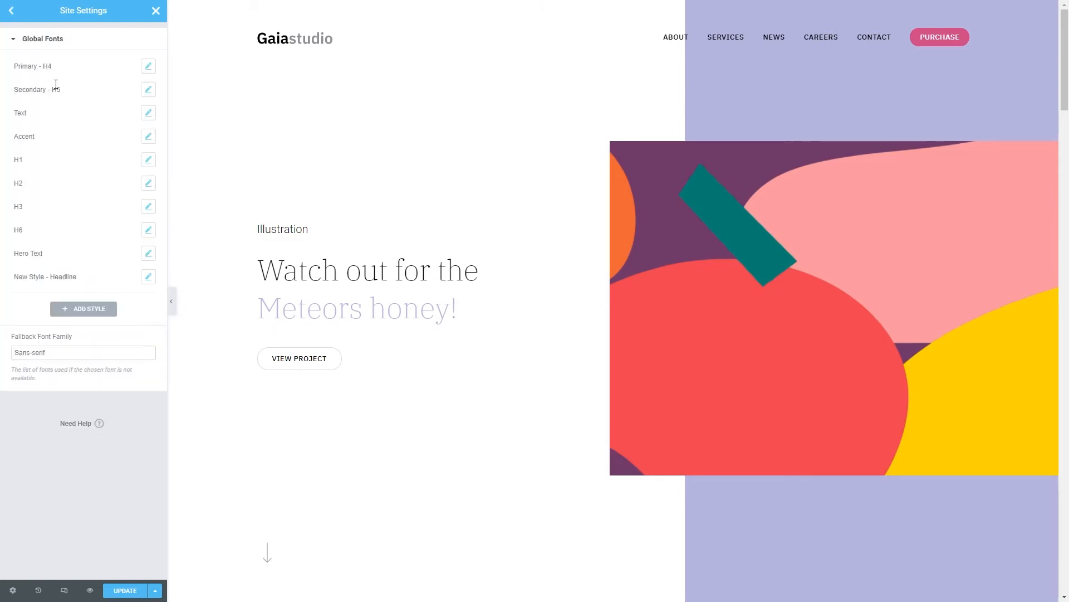
pyautogui.click(147, 277)
pyautogui.click(119, 328)
pyautogui.write('IBM')
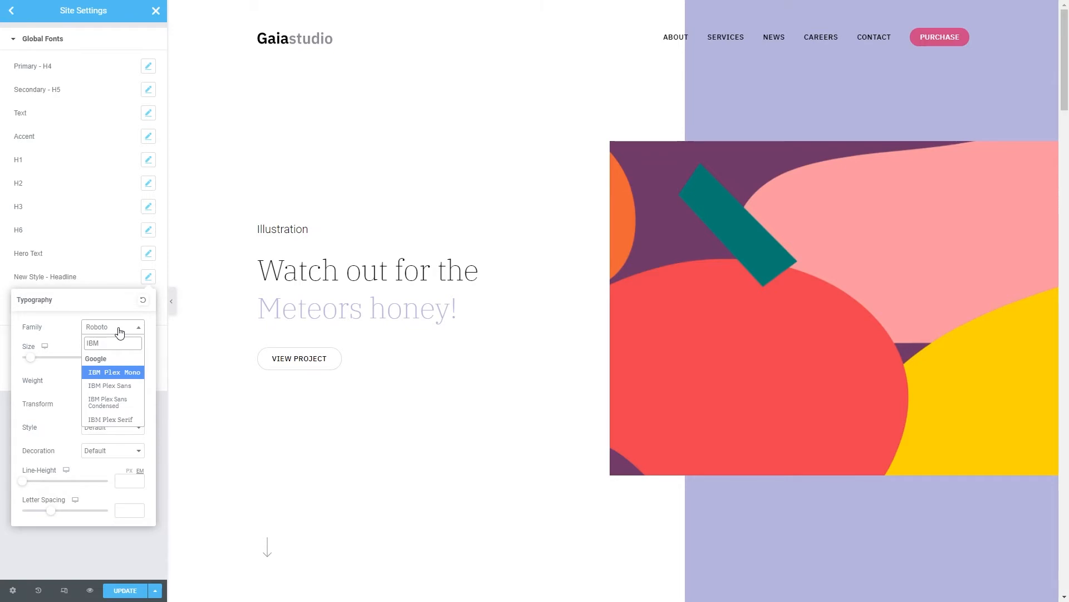
pyautogui.click(122, 384)
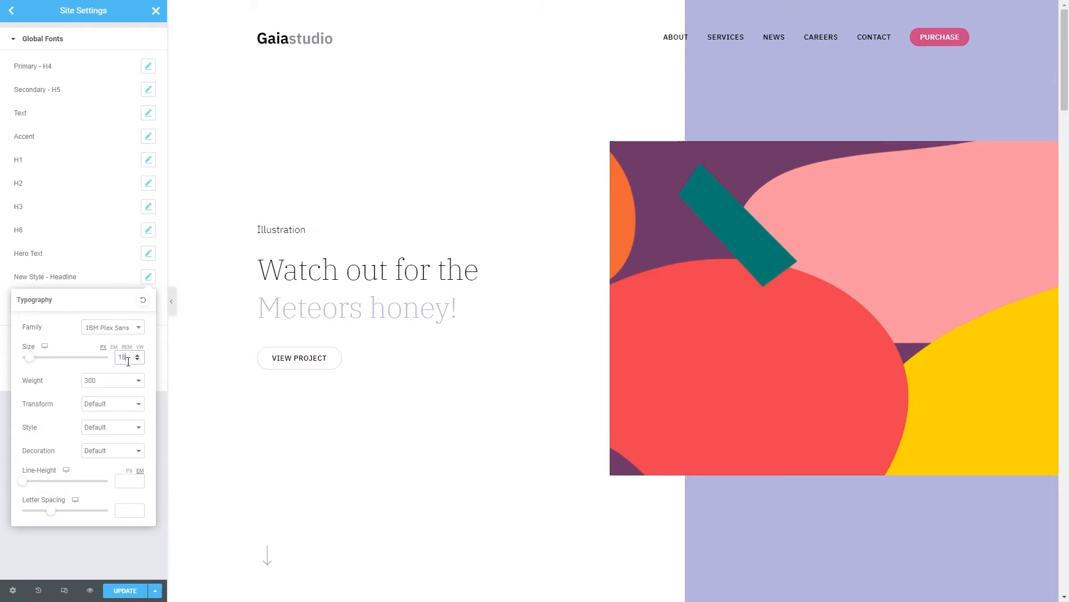
pyautogui.click(8, 313)
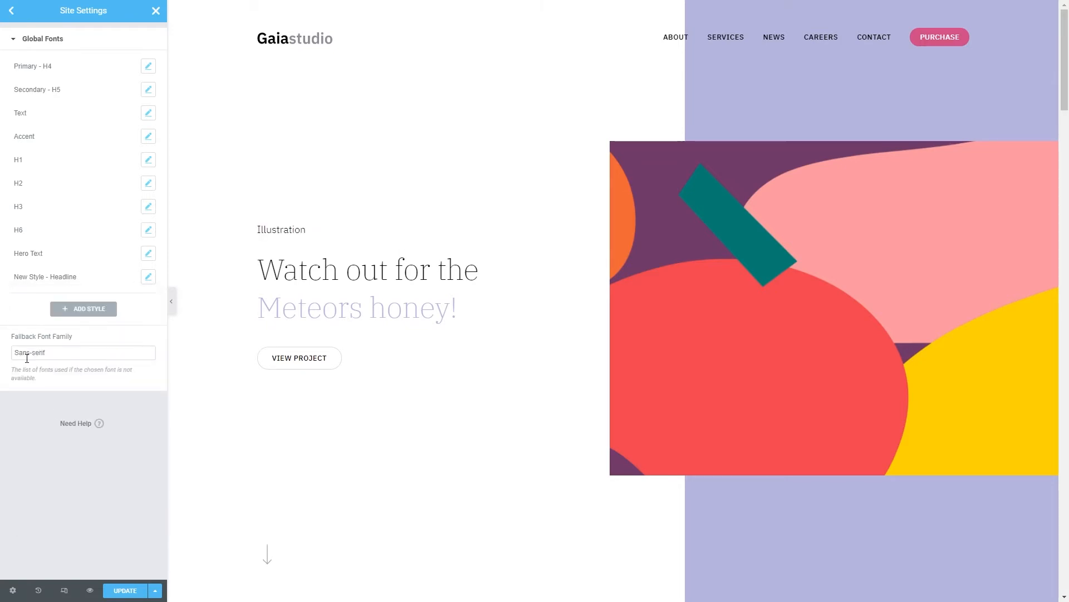
pyautogui.click(110, 589)
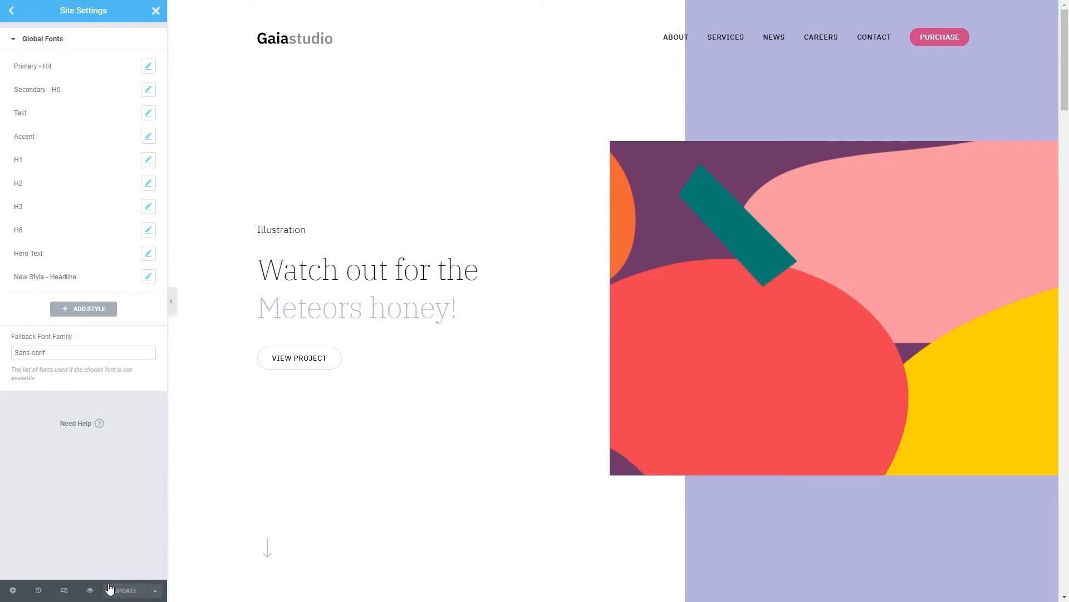
# Set the theme buttons' normal background color to the global Text color and check the border type options.
pyautogui.click(11, 19)
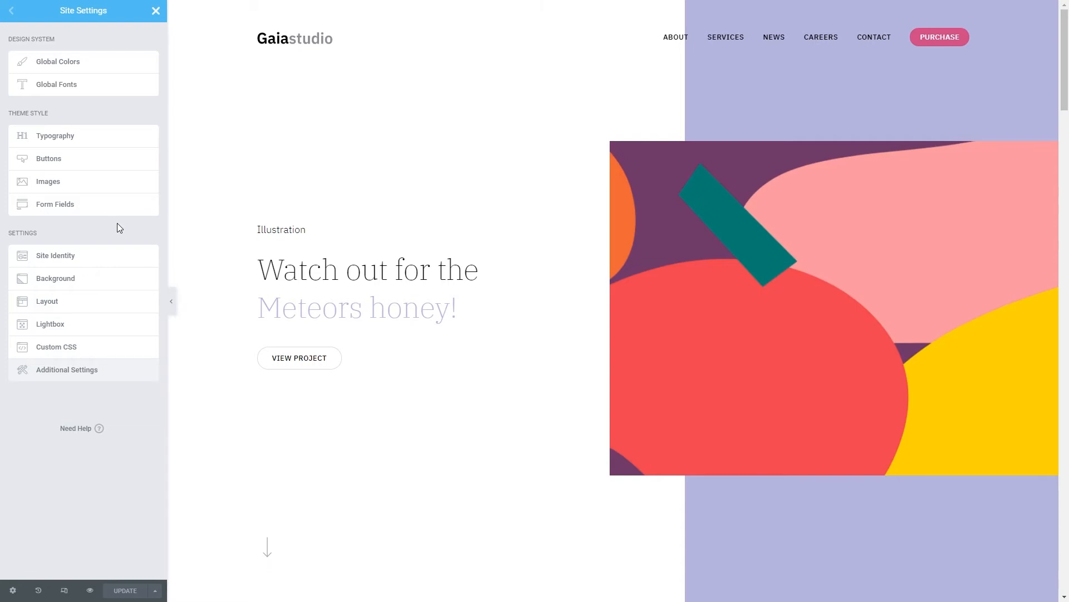
pyautogui.click(92, 159)
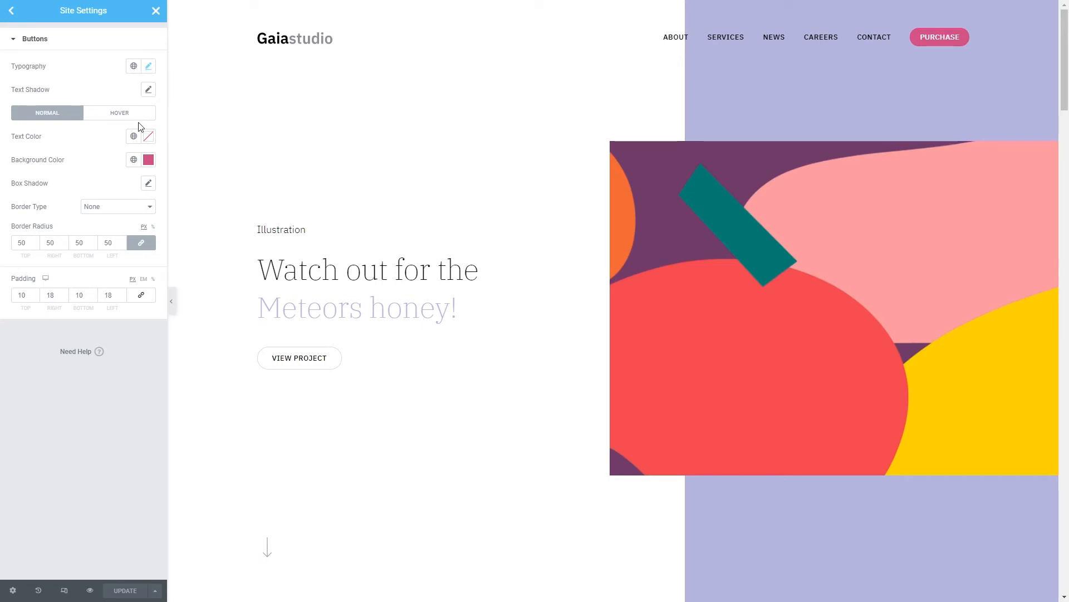
pyautogui.click(134, 160)
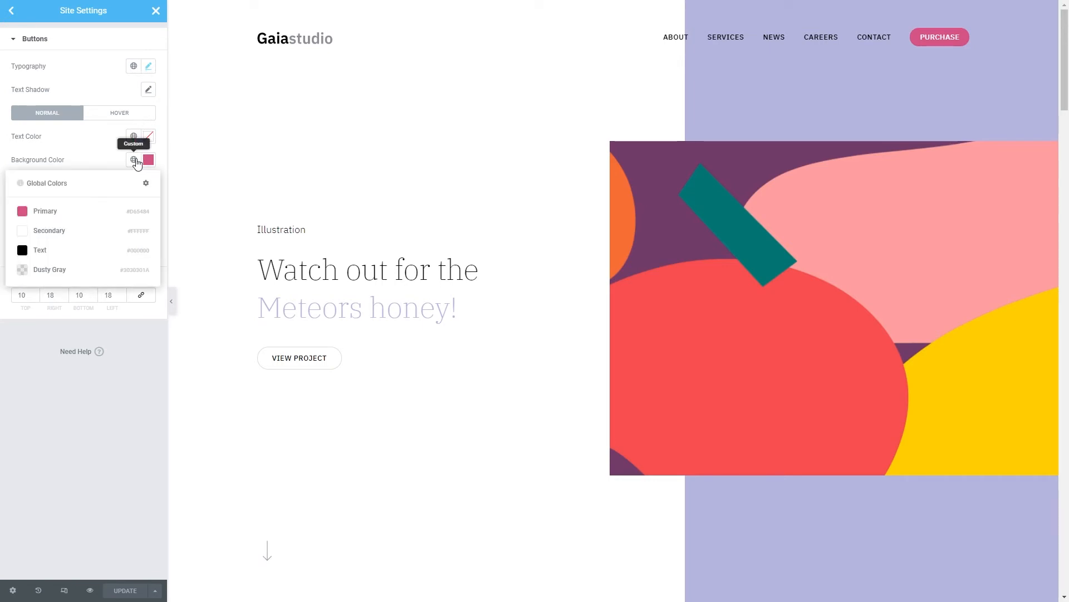
pyautogui.click(61, 255)
pyautogui.click(111, 212)
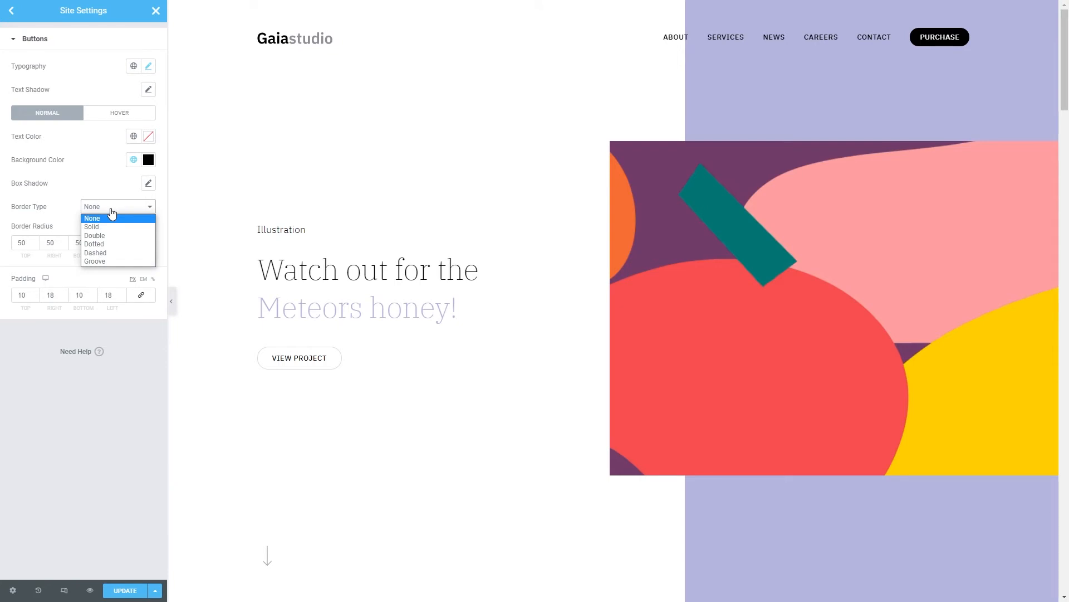
pyautogui.click(111, 213)
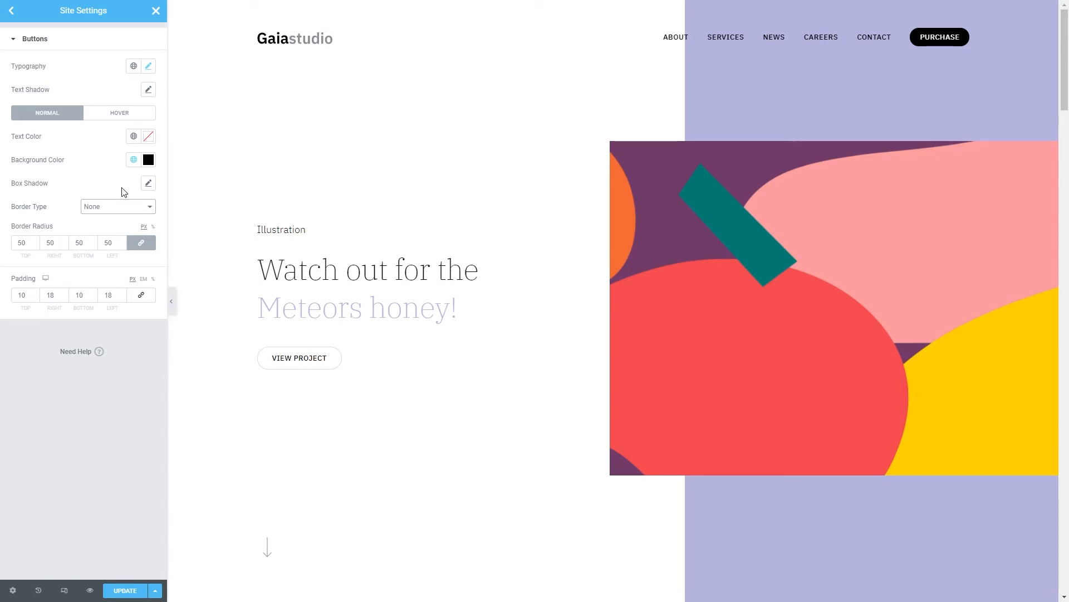
# Set the theme buttons' normal background color to the global Primary color and return to the settings overview.
pyautogui.click(134, 160)
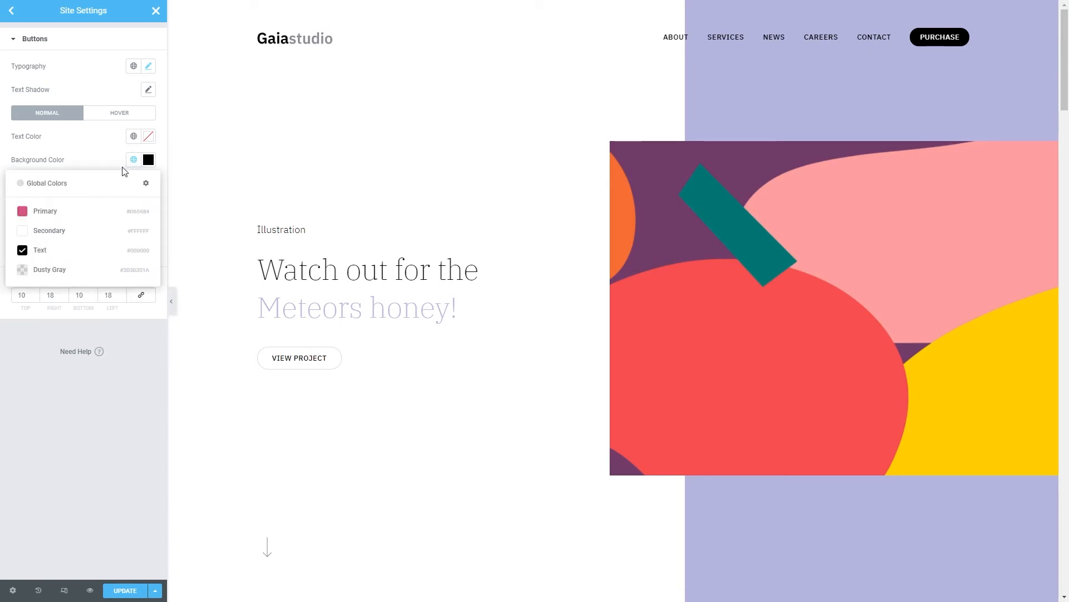
pyautogui.click(81, 215)
pyautogui.click(13, 11)
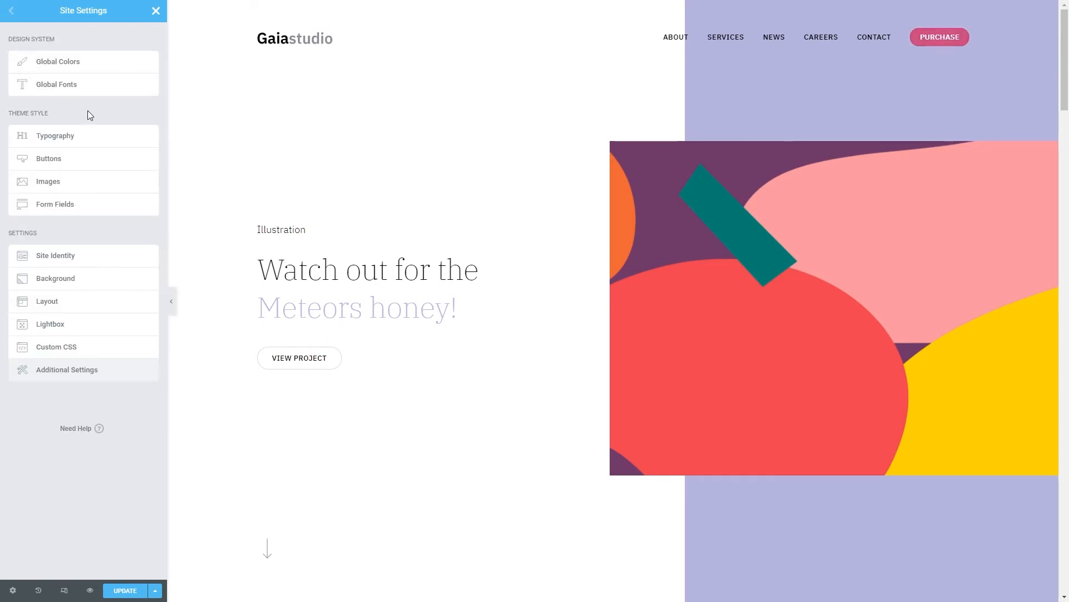
# Review the site name, description, logo and favicon options in the Site Identity settings.
pyautogui.click(69, 203)
pyautogui.click(95, 255)
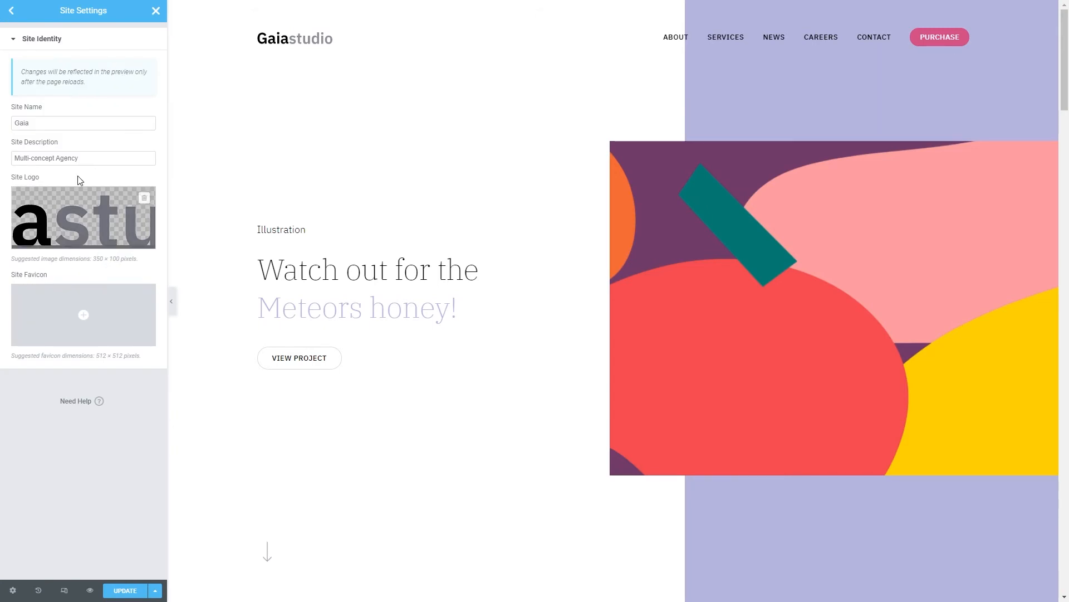
pyautogui.click(78, 128)
pyautogui.click(105, 159)
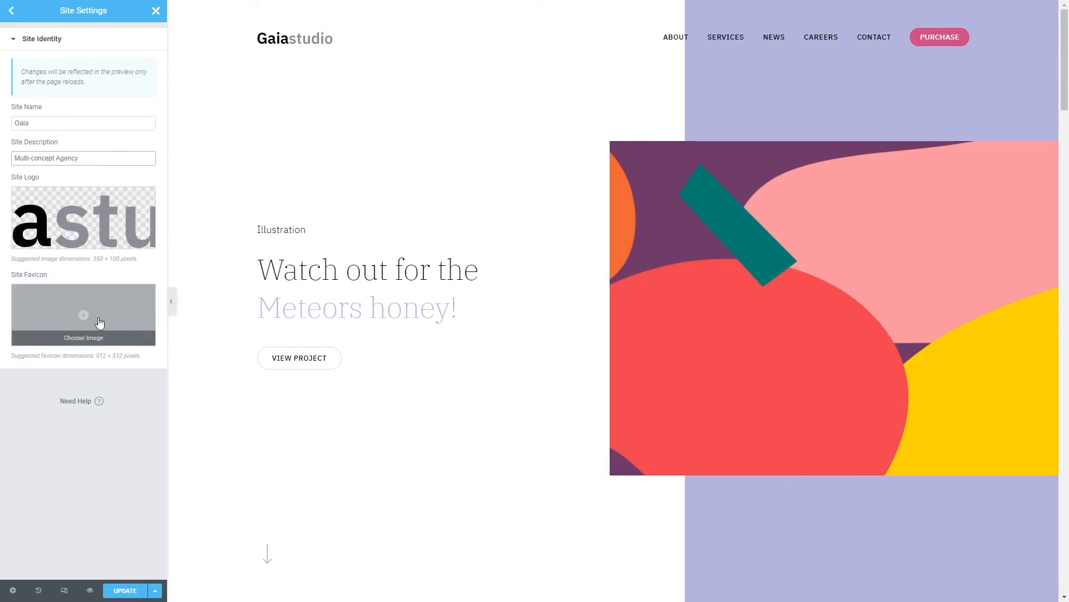
pyautogui.click(12, 14)
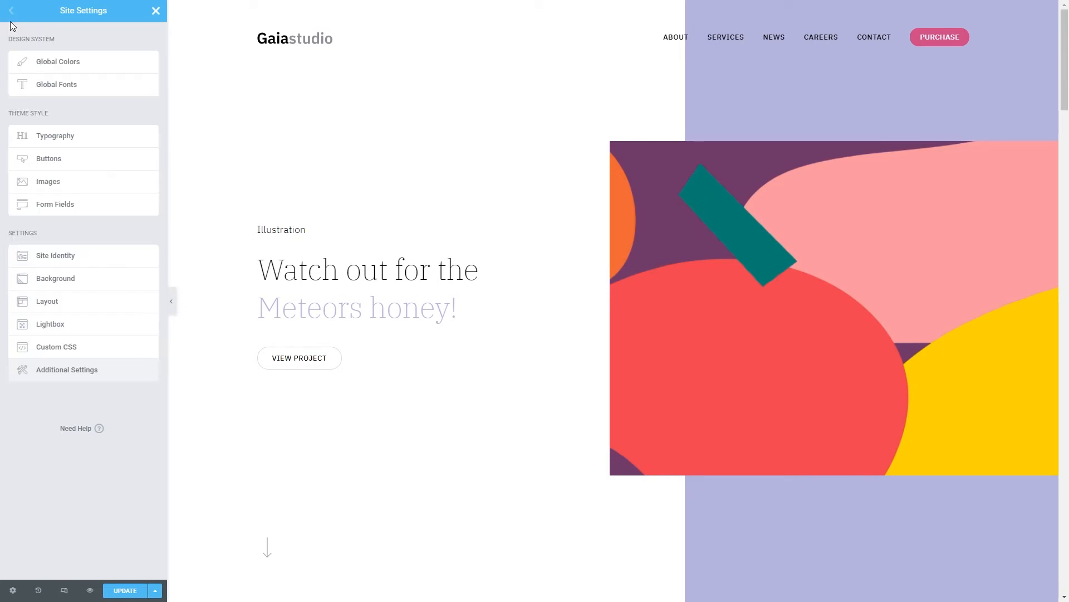
# Try the Gradient type for the site background and set the background type to Classic.
pyautogui.click(84, 281)
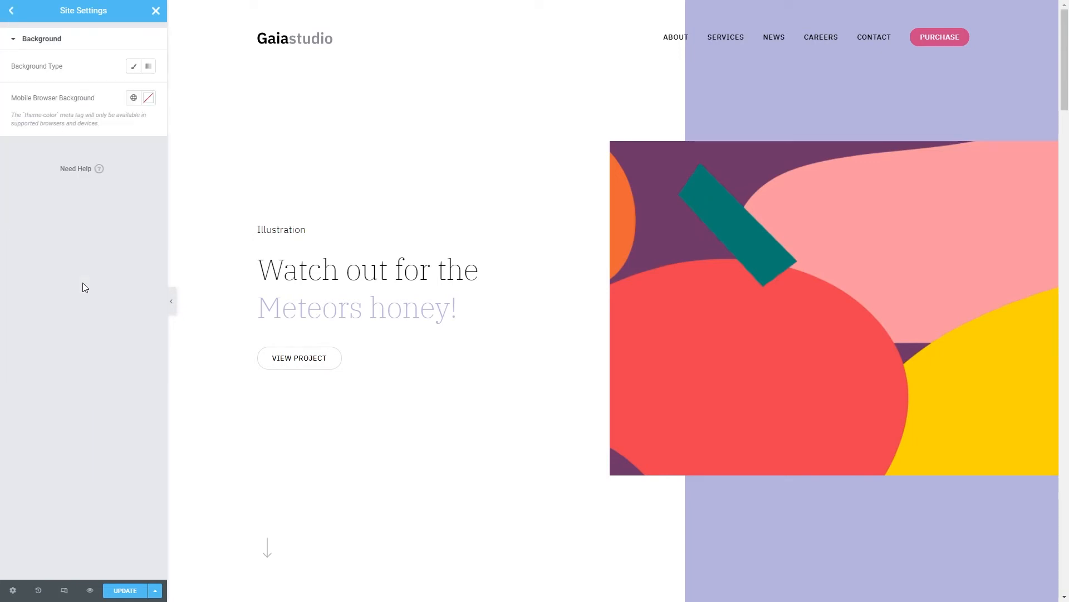
pyautogui.click(133, 72)
pyautogui.click(147, 69)
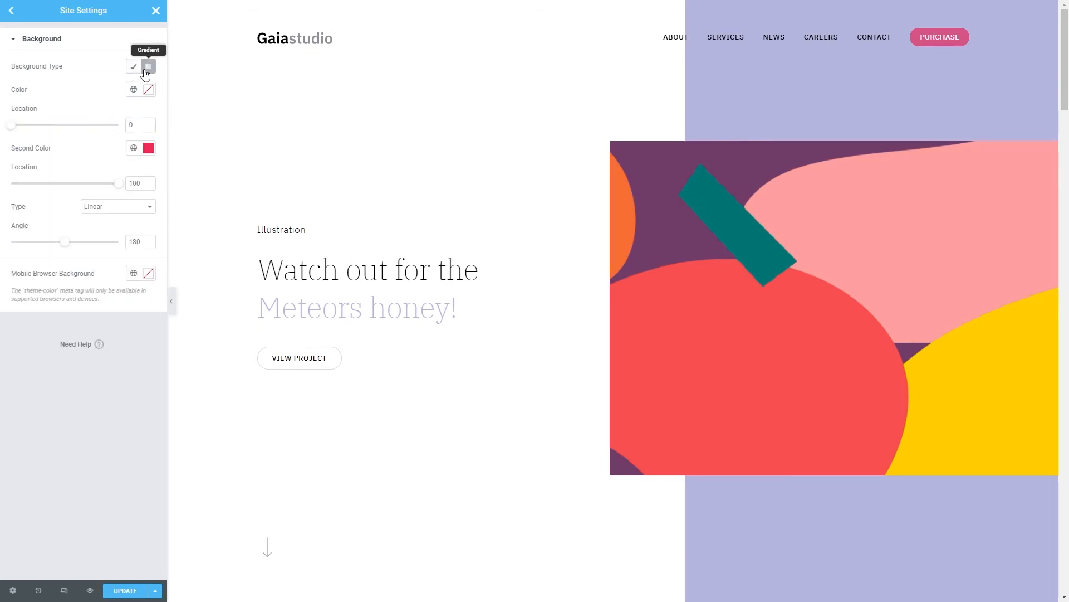
pyautogui.click(133, 68)
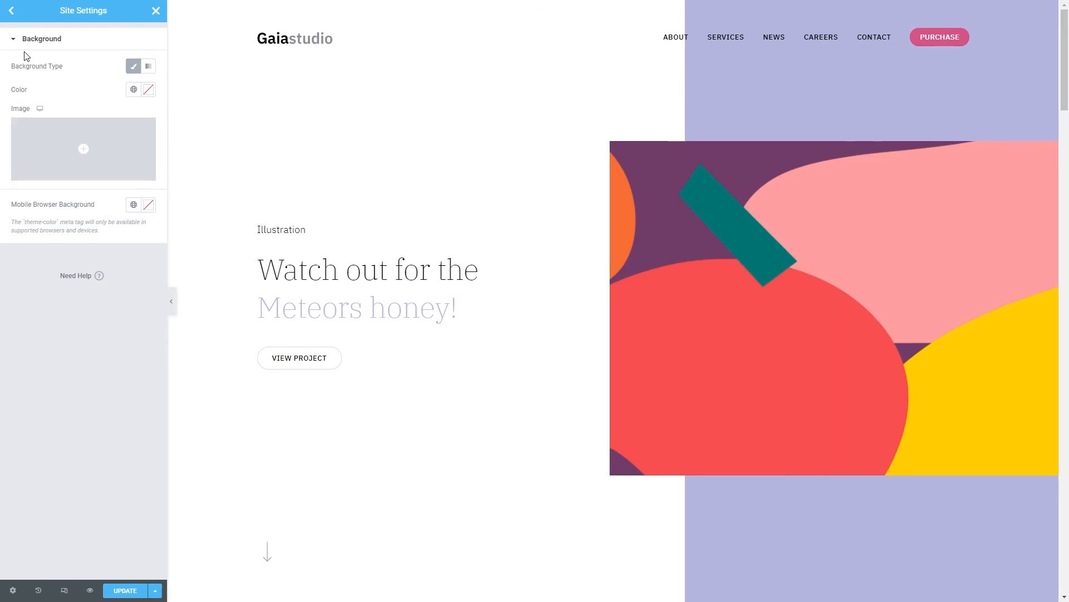
pyautogui.click(11, 11)
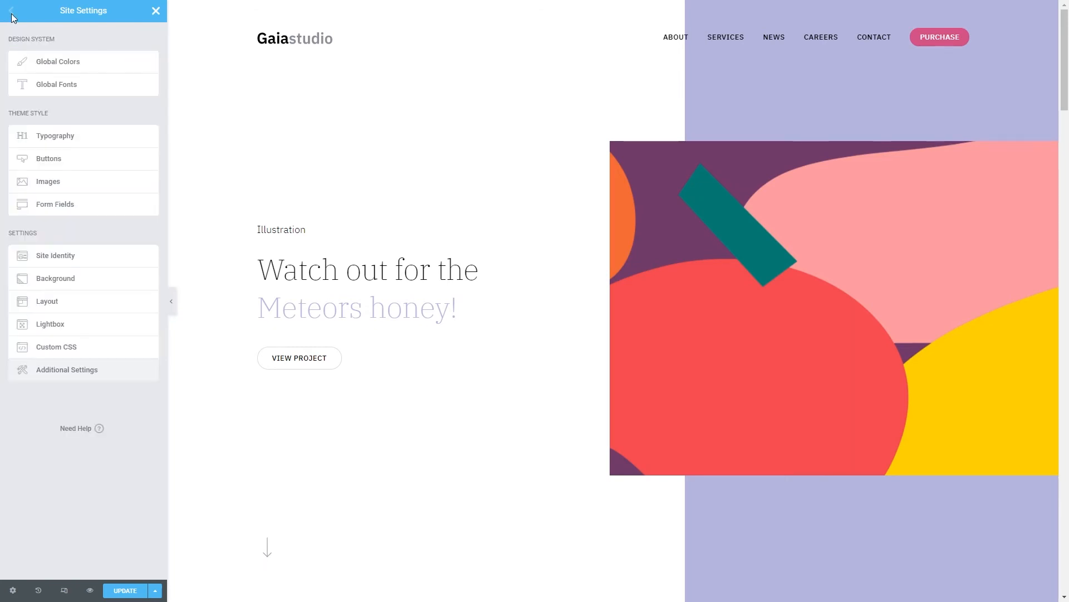
# Try a narrower content width in the Layout settings, undo it, and check the default page layout options.
pyautogui.click(76, 302)
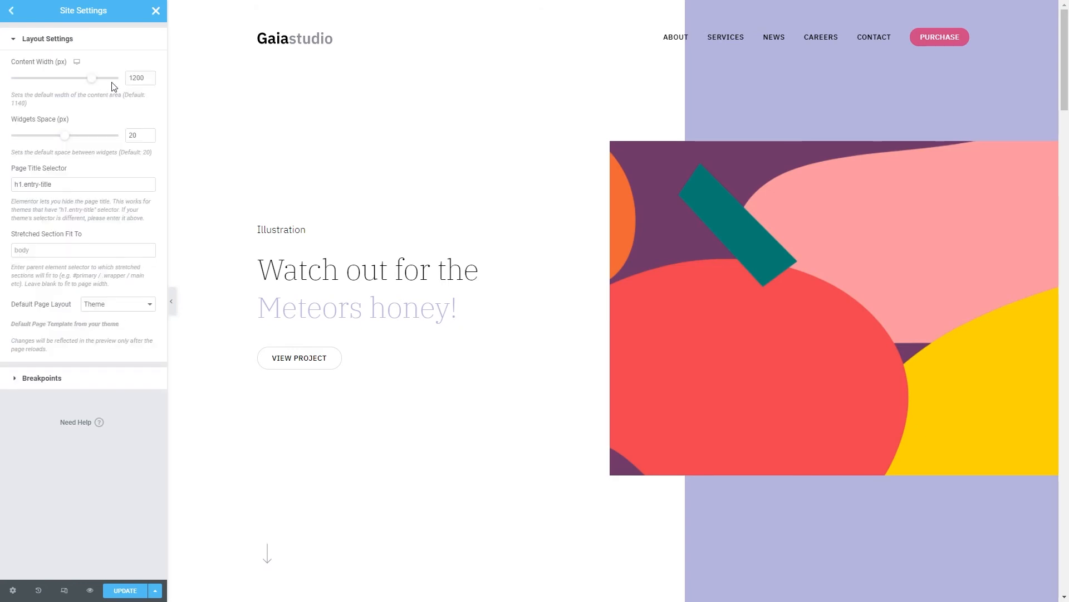
pyautogui.moveTo(91, 83); pyautogui.dragTo(82, 85)
pyautogui.hotkey('ctrl', 'z')
pyautogui.click(120, 305)
pyautogui.click(120, 307)
pyautogui.click(12, 12)
# Review the Lightbox settings, switching Image Lightbox off and back on, and look over the site's custom CSS.
pyautogui.click(80, 326)
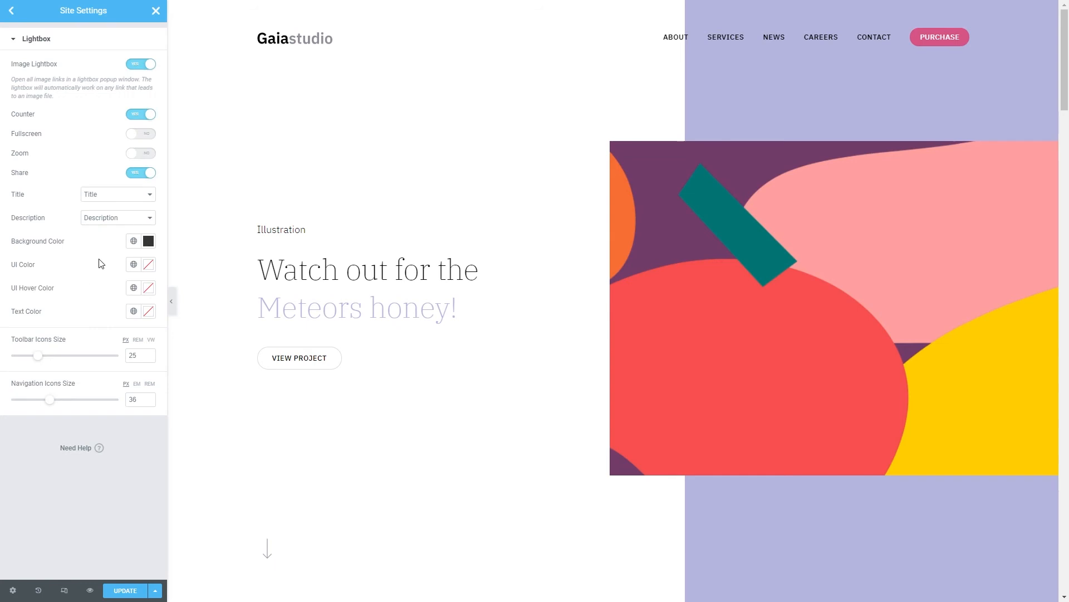
pyautogui.click(135, 68)
pyautogui.click(149, 70)
pyautogui.click(17, 16)
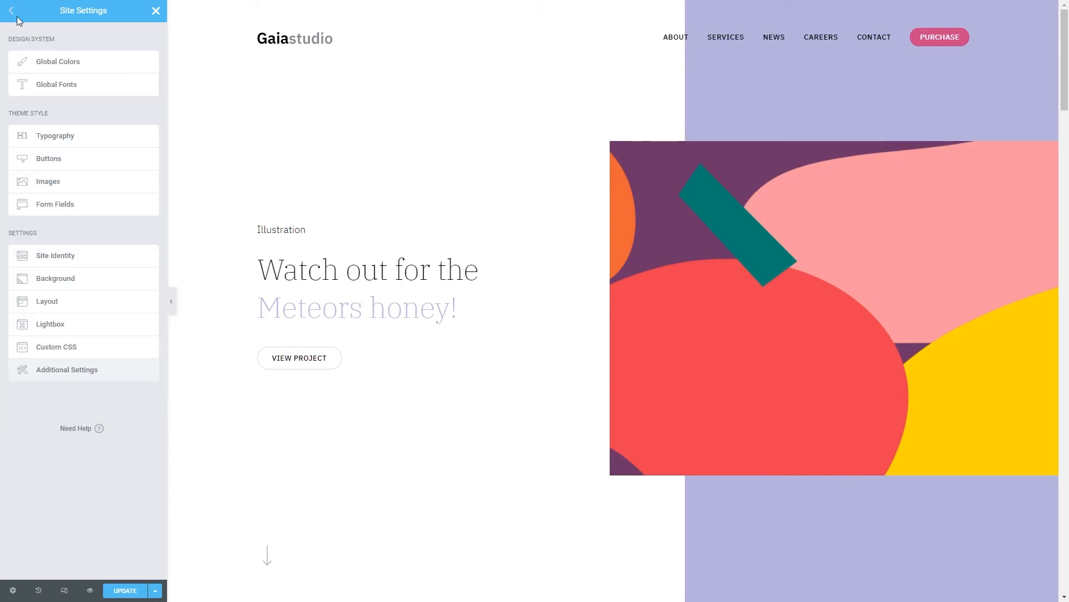
pyautogui.click(83, 347)
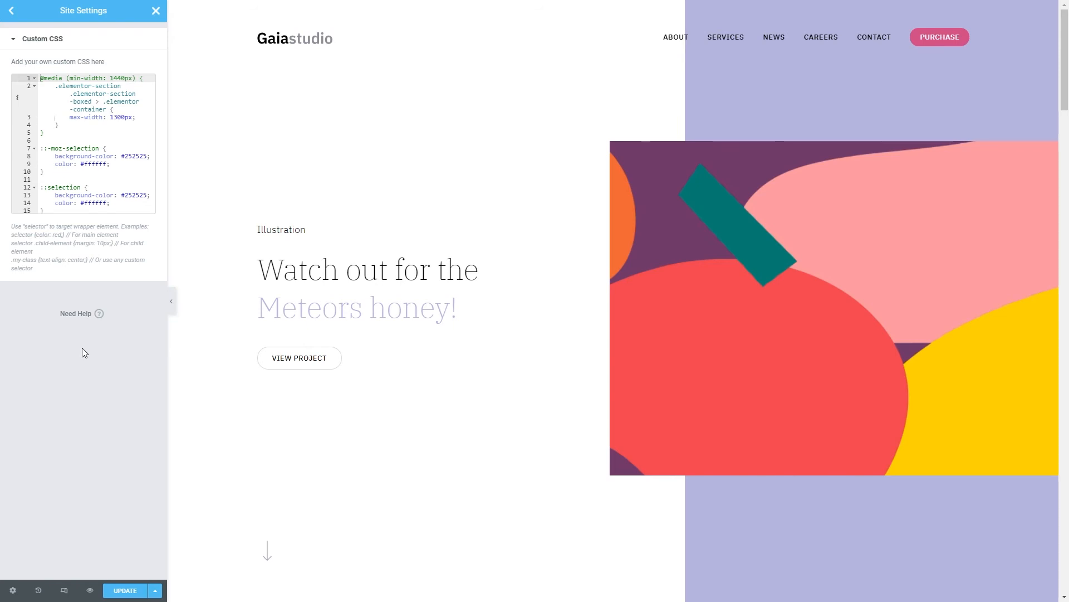
pyautogui.click(11, 11)
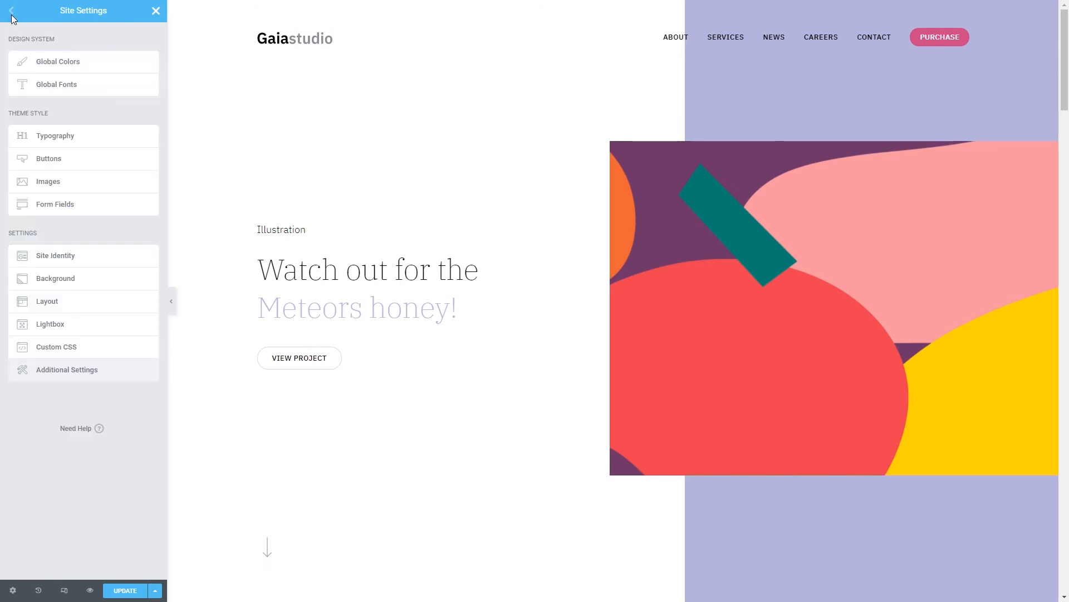
# Save Elementor's additional settings in the WordPress dashboard, and update the site settings before returning to the editor.
pyautogui.click(84, 371)
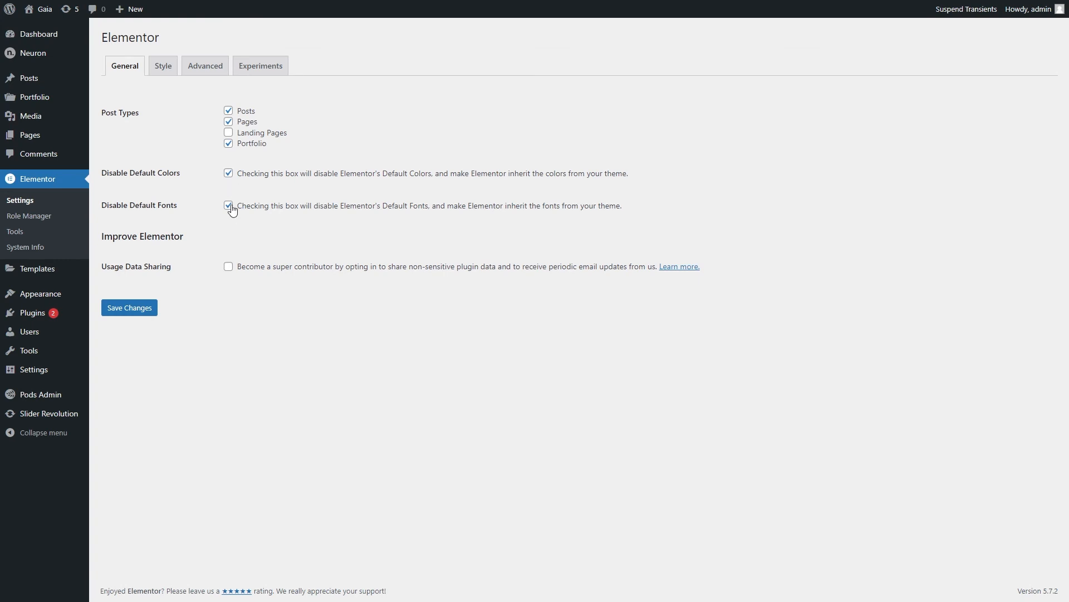
pyautogui.click(141, 309)
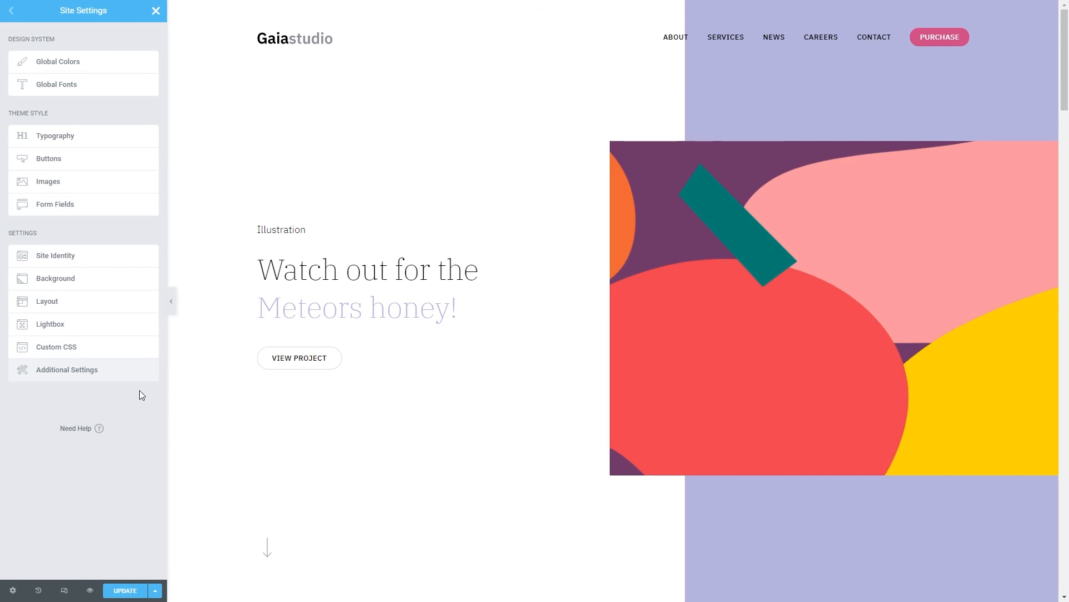
pyautogui.click(126, 591)
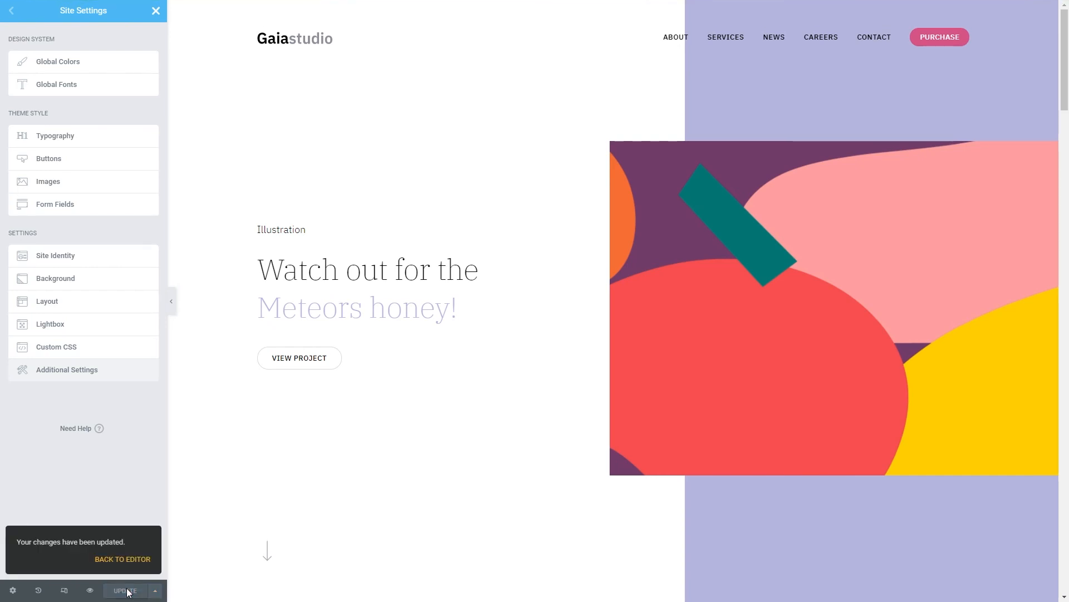
pyautogui.click(131, 560)
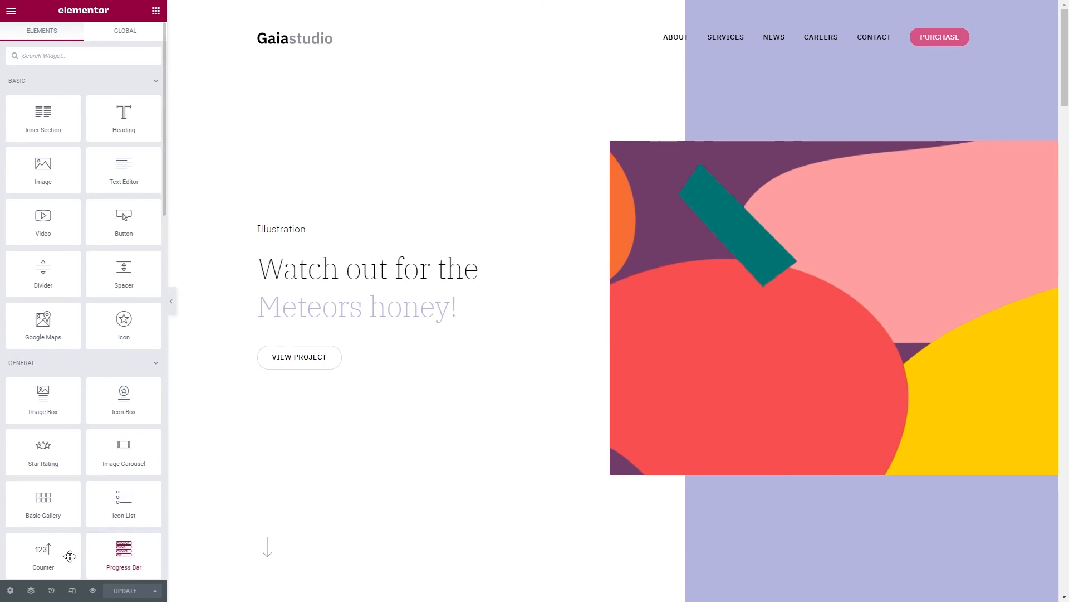
# Examine the Home page's general settings, including the title, status choices and page layout choices, keeping Published and Default.
pyautogui.click(11, 591)
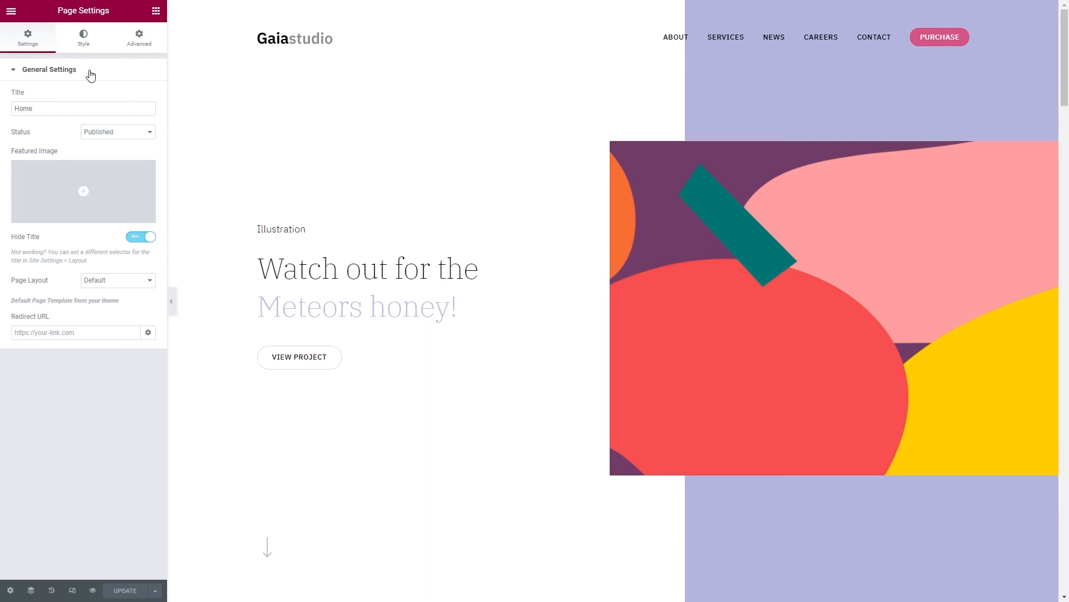
pyautogui.click(77, 108)
pyautogui.click(117, 132)
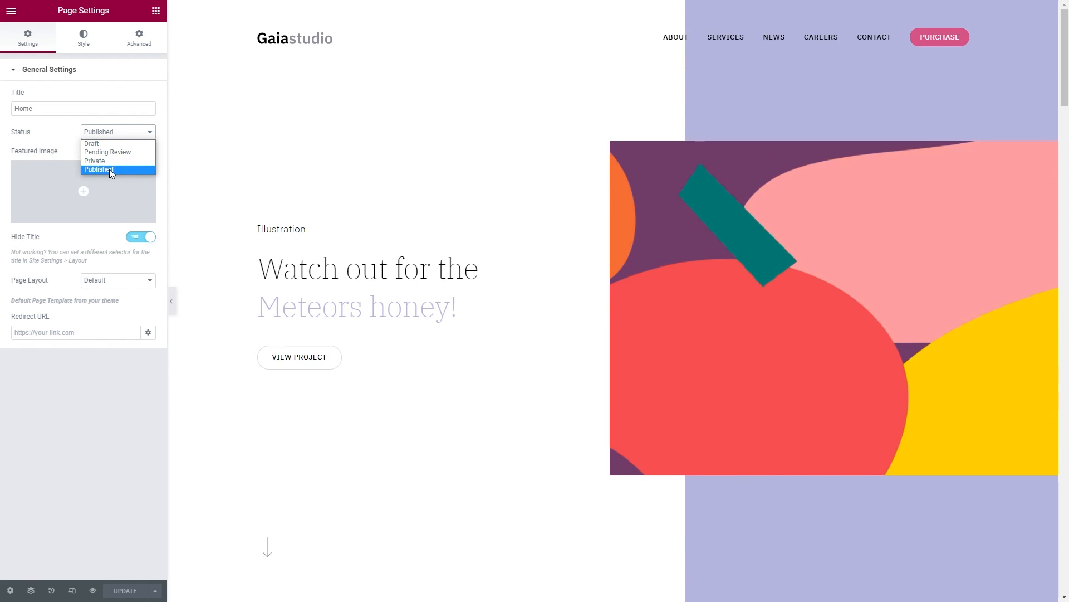
pyautogui.click(124, 137)
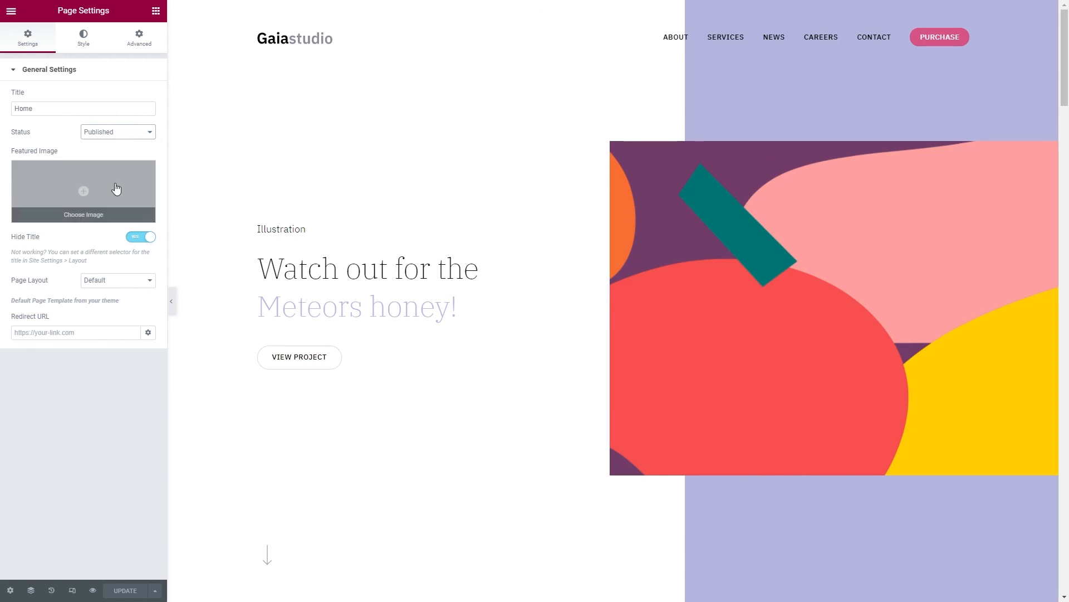
pyautogui.click(129, 281)
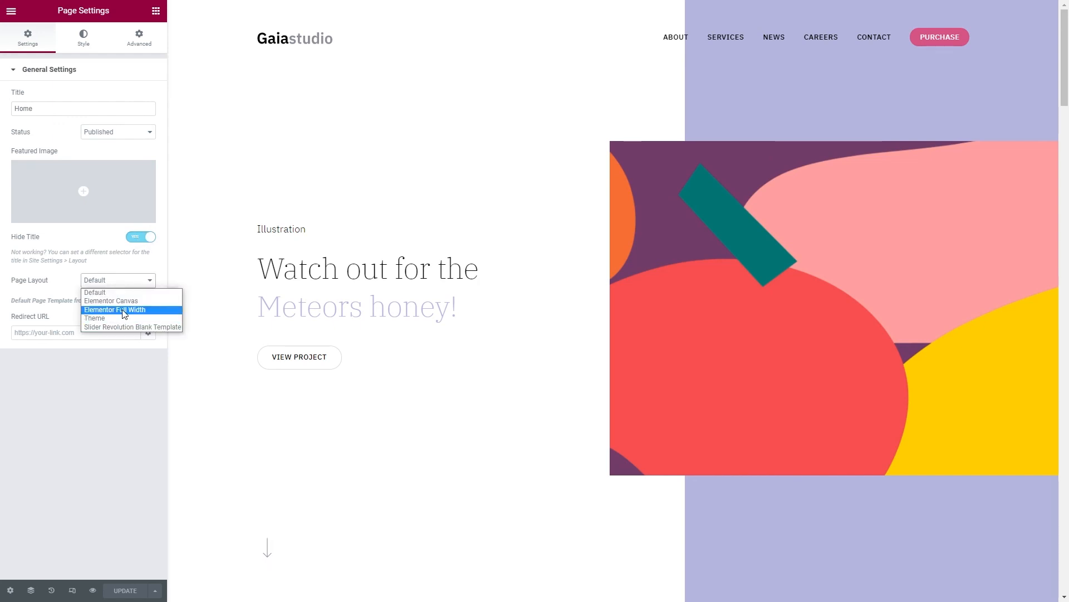
pyautogui.click(132, 290)
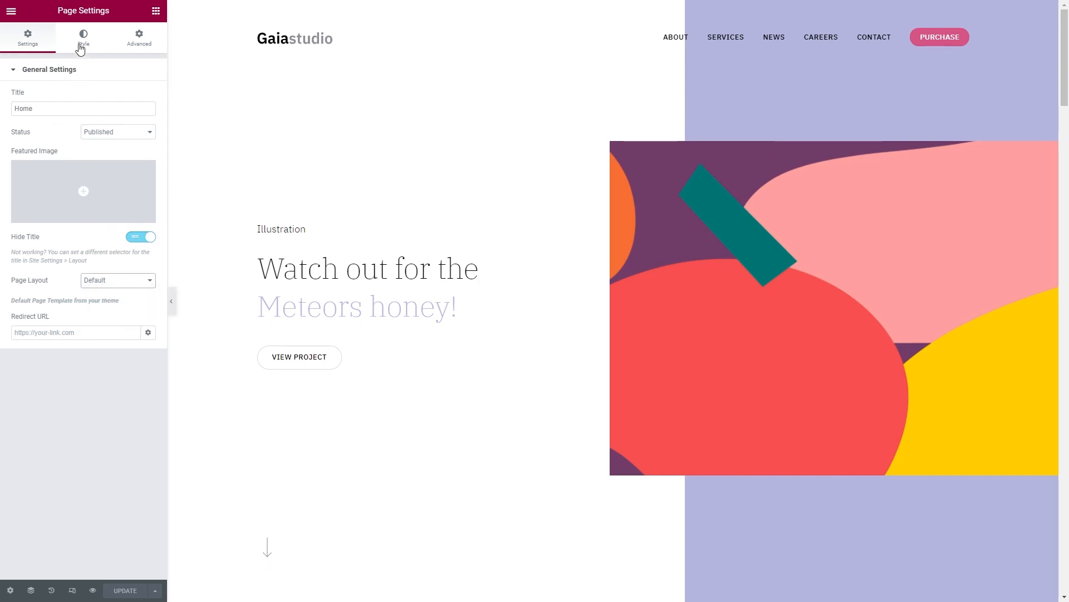
# Set the page's body background type to Classic and check the page's custom CSS section before returning to the widget list.
pyautogui.click(81, 48)
pyautogui.click(133, 97)
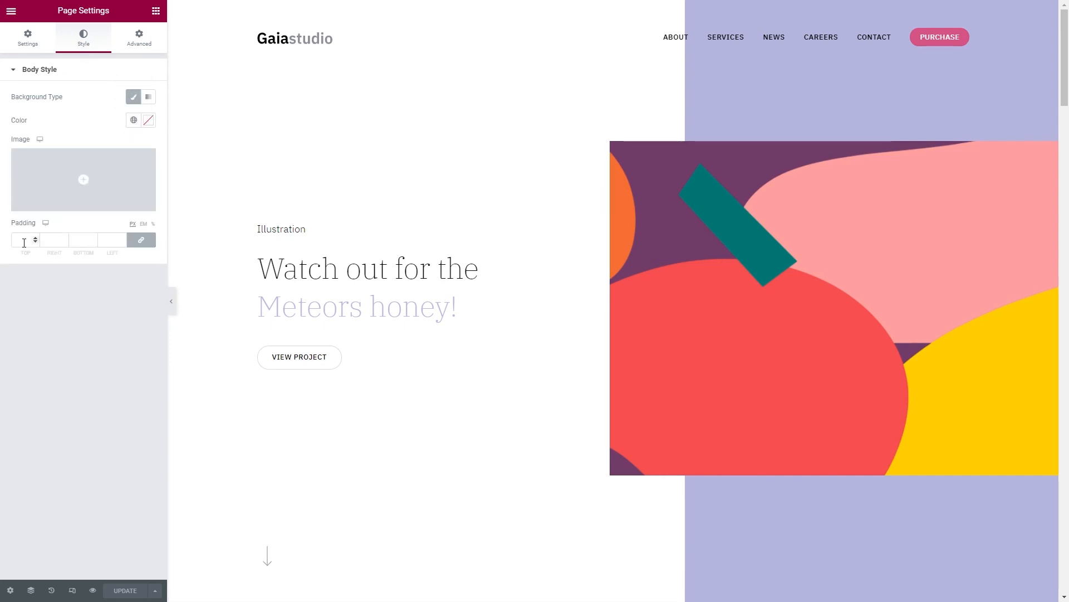
pyautogui.click(141, 41)
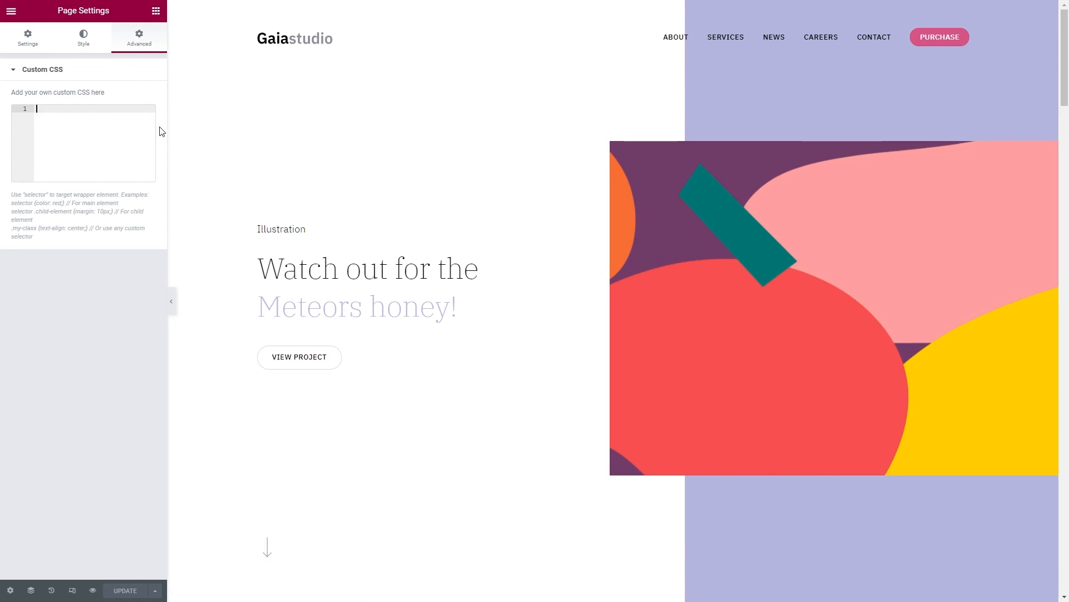
pyautogui.click(156, 14)
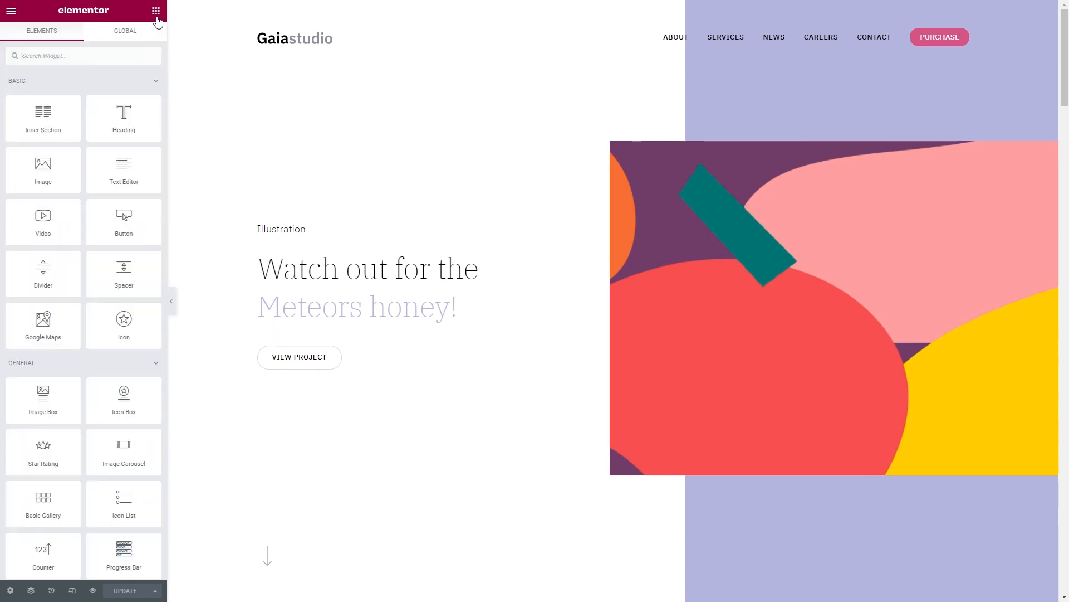